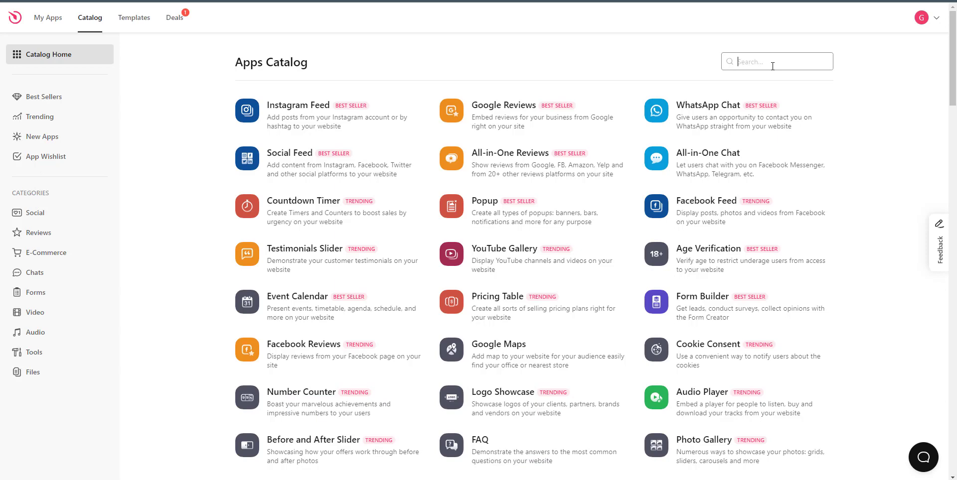
# Search the Apps Catalog for 'telegr' and open the Telegram Chat template chooser.
pyautogui.write('tele')
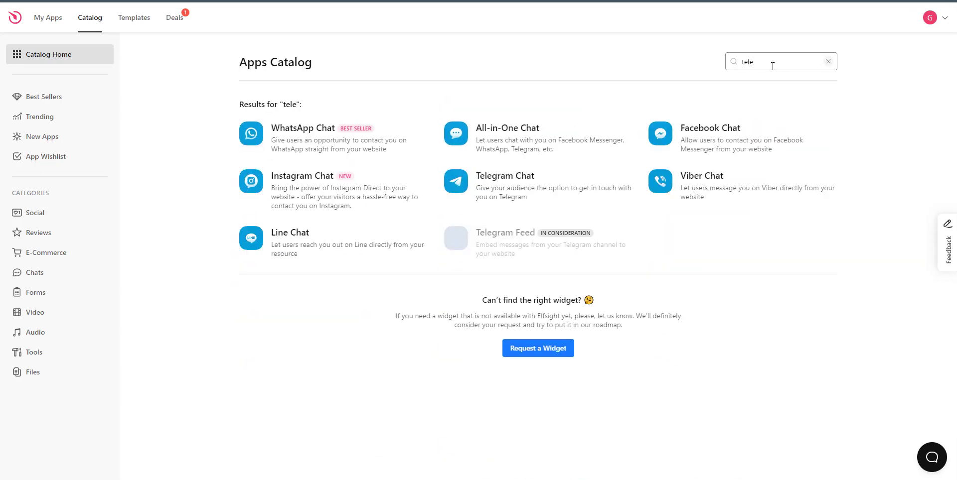
pyautogui.write('gr')
pyautogui.click(534, 195)
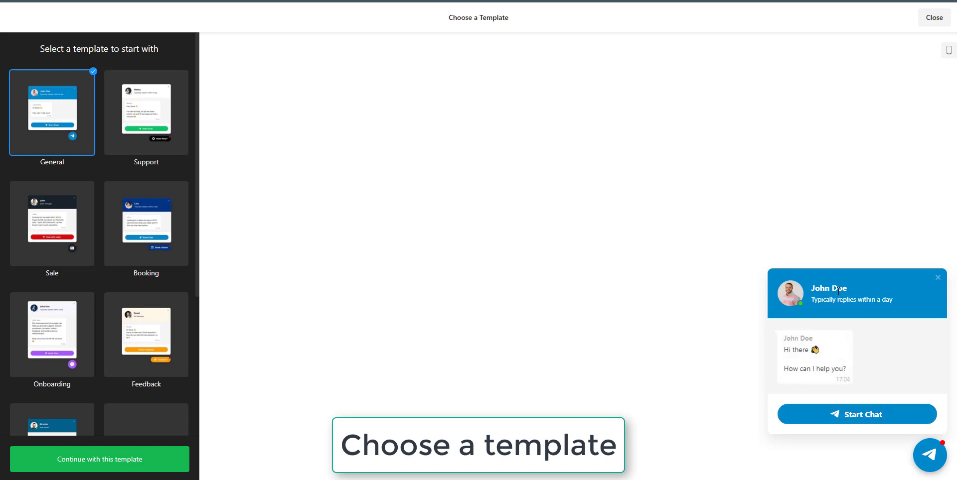
pyautogui.click(152, 108)
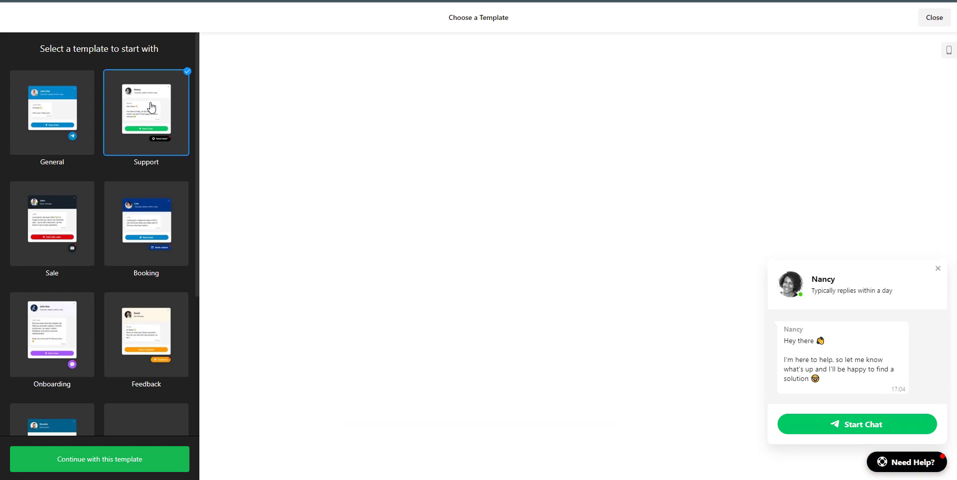
pyautogui.click(920, 464)
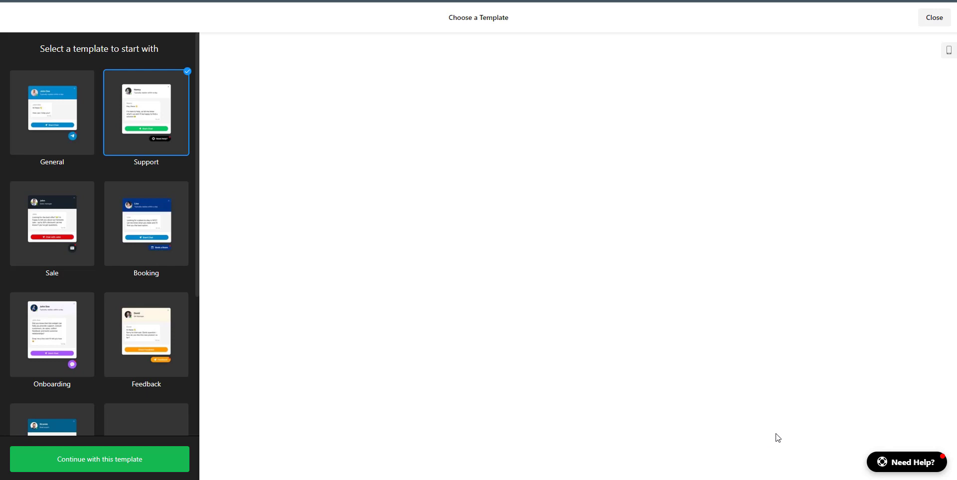
pyautogui.click(908, 464)
pyautogui.click(908, 464)
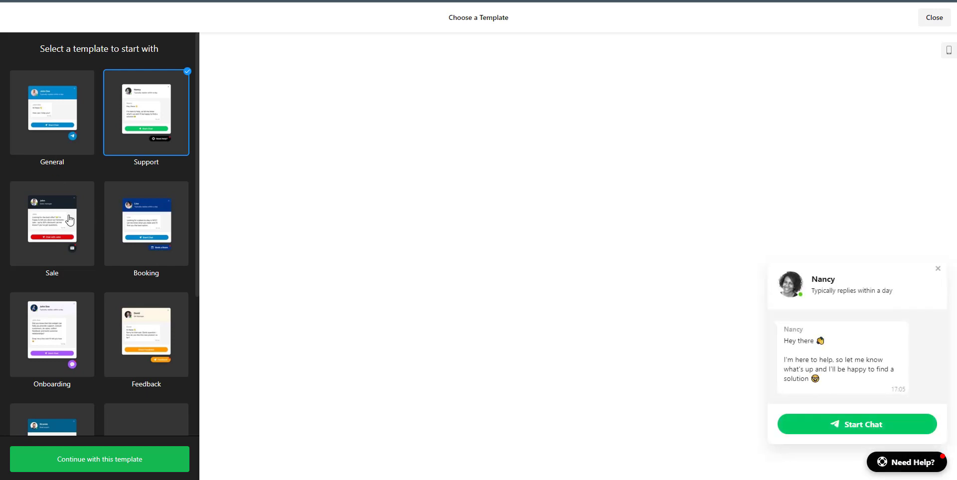
pyautogui.click(92, 220)
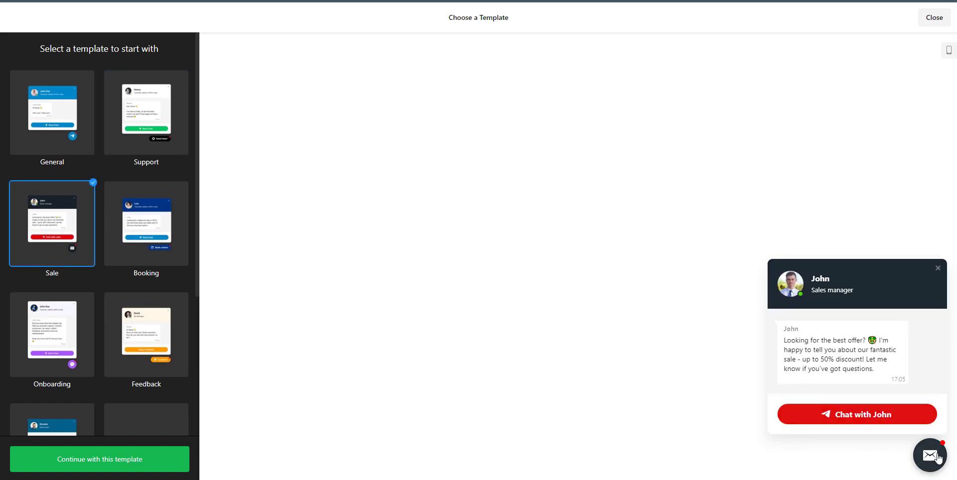
pyautogui.click(930, 455)
pyautogui.click(930, 455)
pyautogui.click(938, 268)
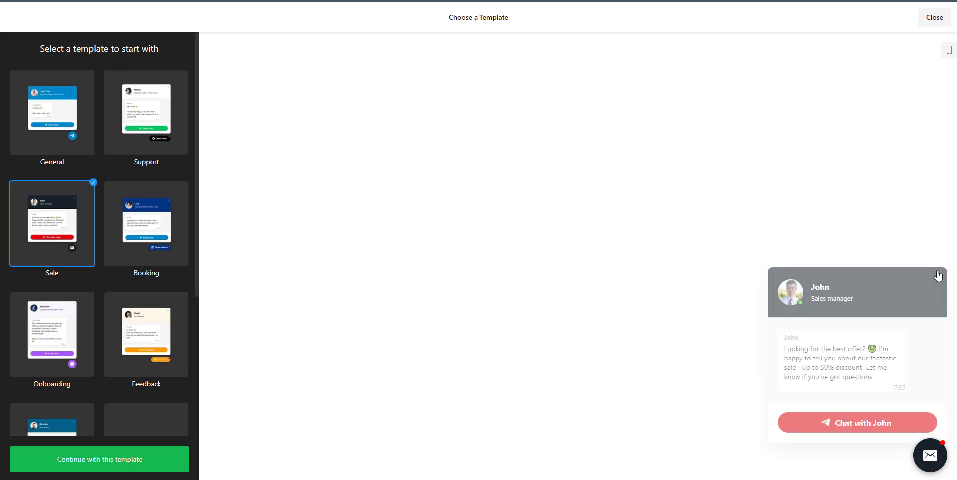
pyautogui.click(142, 234)
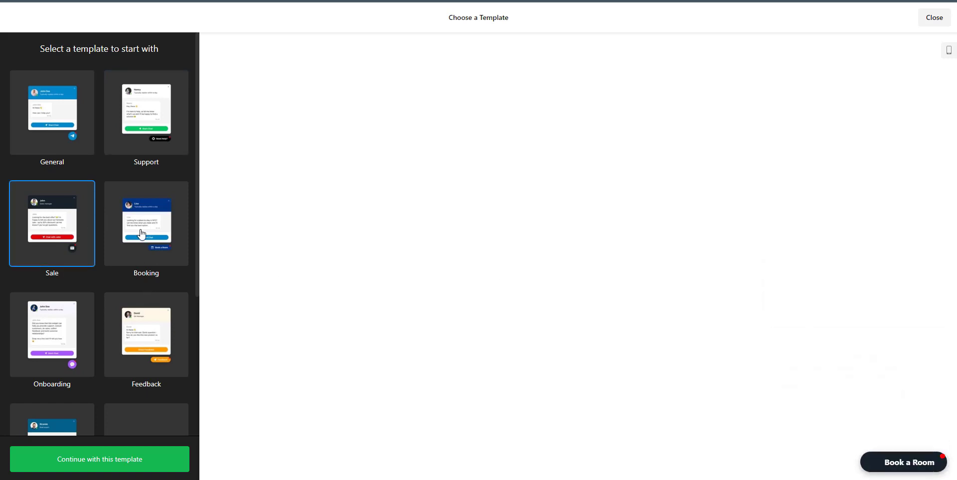
pyautogui.click(912, 462)
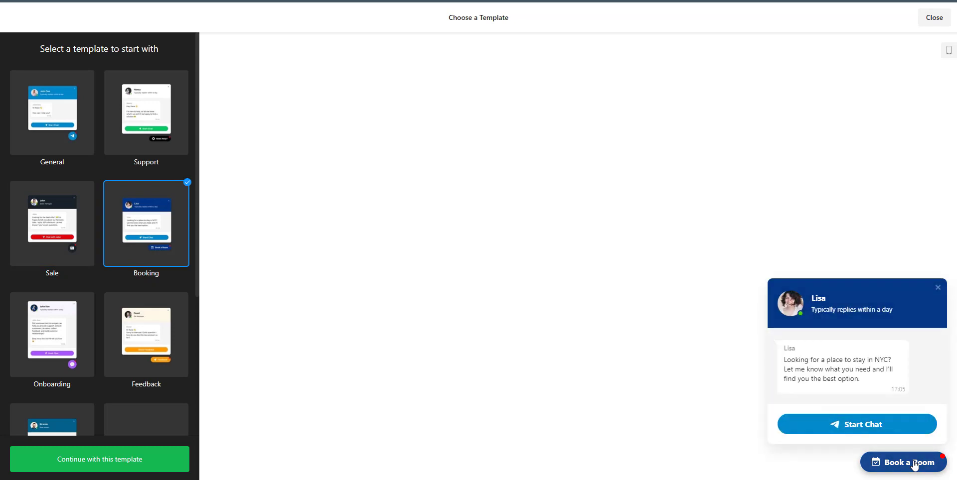
pyautogui.click(42, 350)
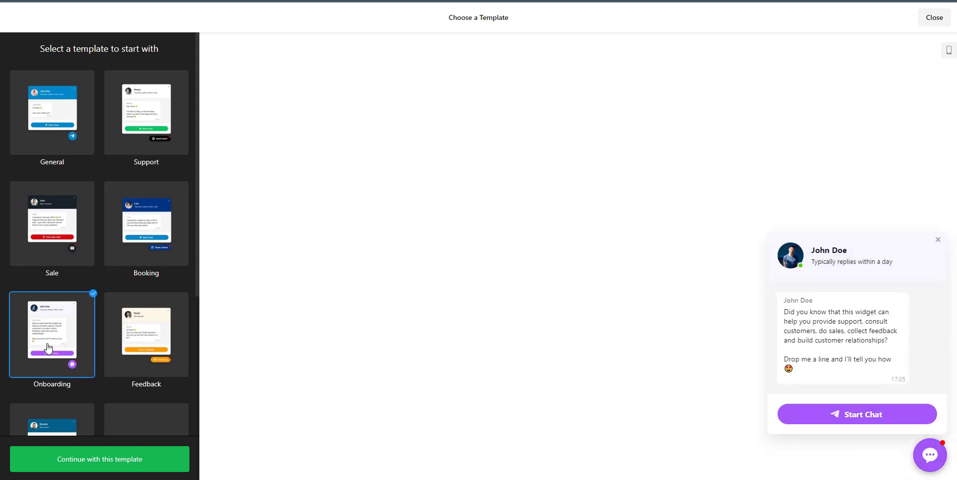
pyautogui.click(144, 345)
pyautogui.scroll(-4, 144, 345)
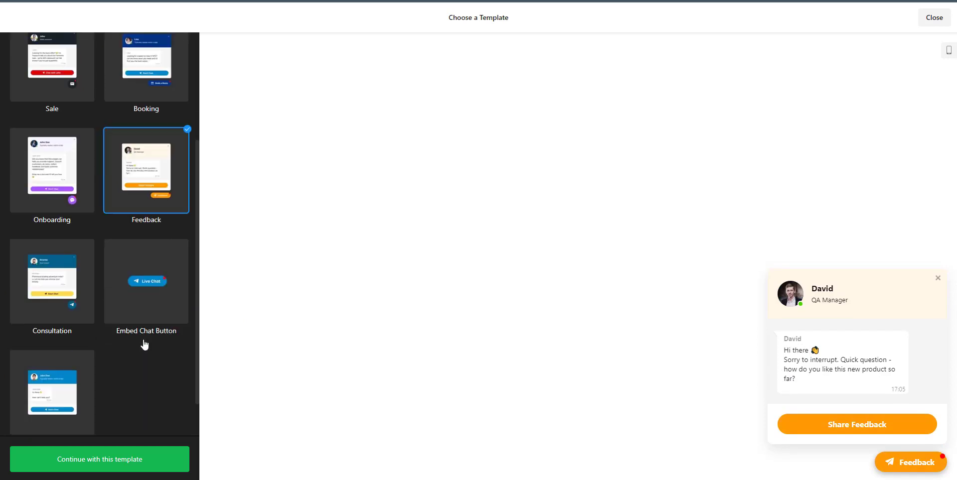
pyautogui.click(92, 271)
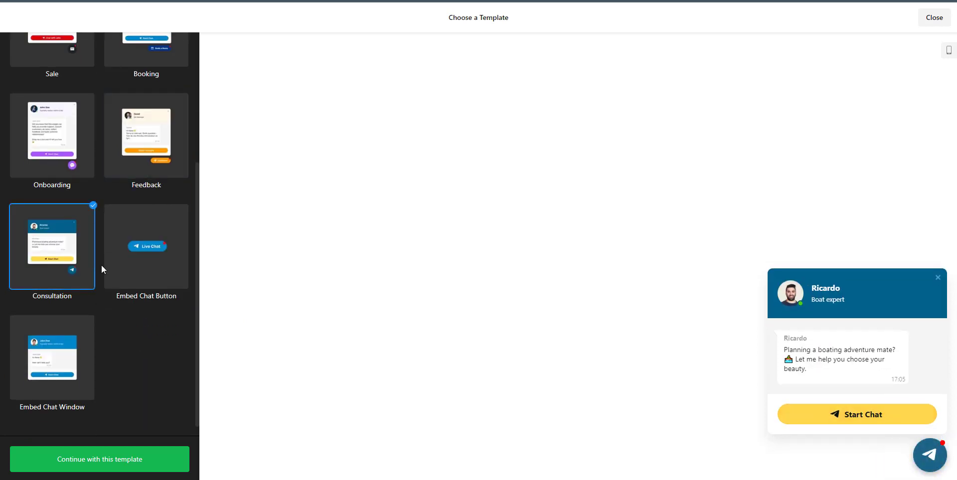
pyautogui.click(153, 261)
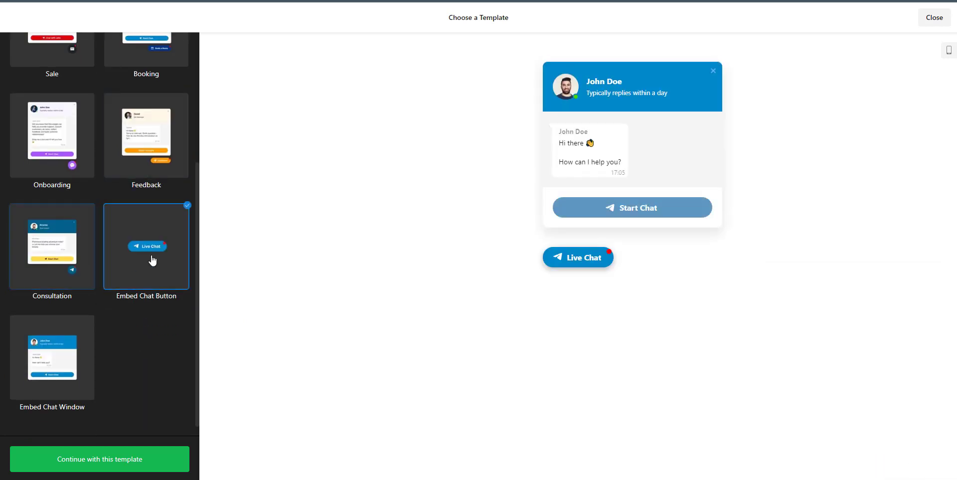
pyautogui.click(572, 258)
pyautogui.click(571, 258)
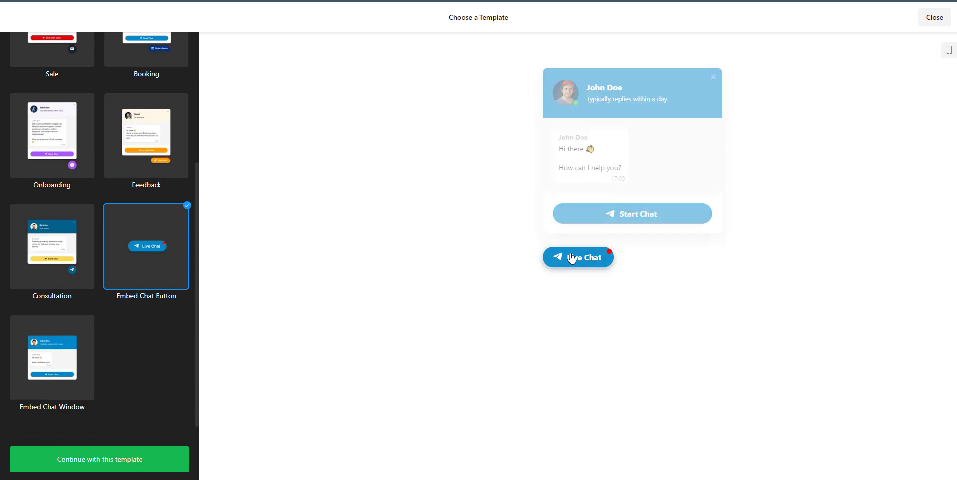
pyautogui.click(69, 354)
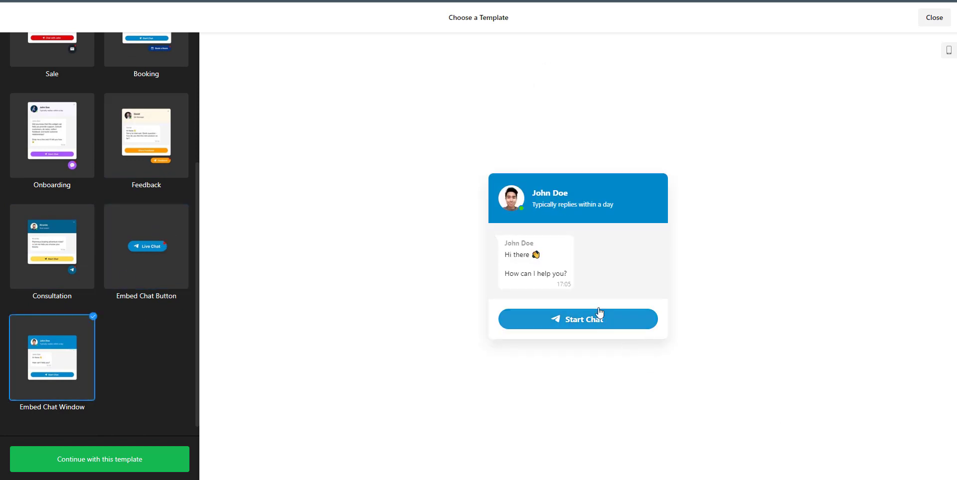
pyautogui.scroll(4, 150, 331)
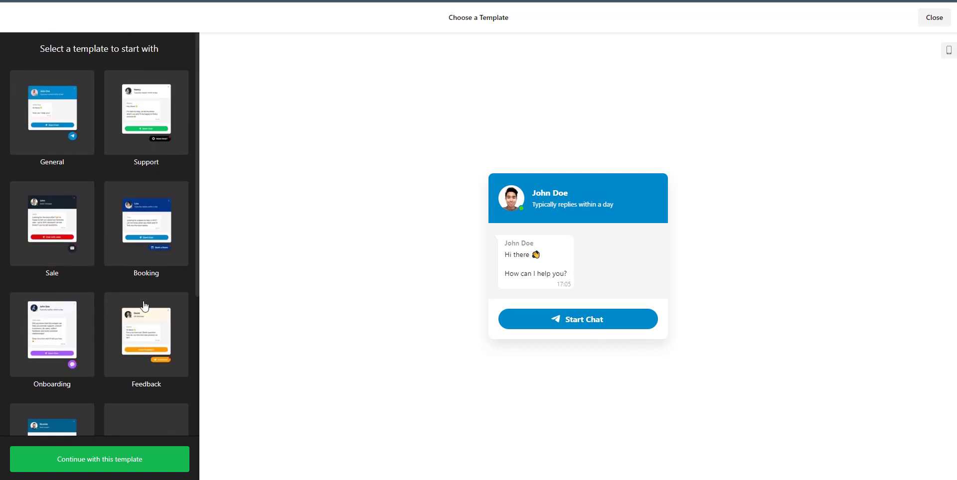
pyautogui.click(58, 122)
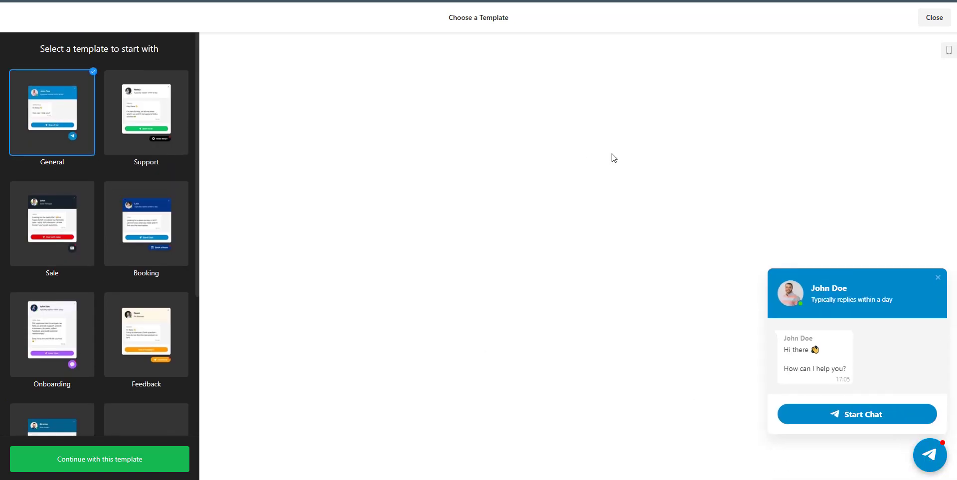
# Create the widget from the General template and keep the Telegram icon on the chat bubble.
pyautogui.click(142, 466)
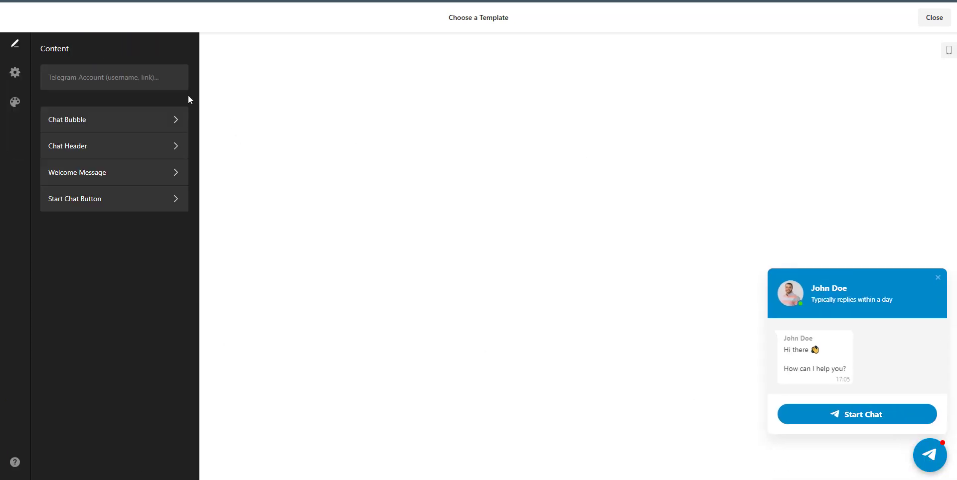
pyautogui.click(153, 79)
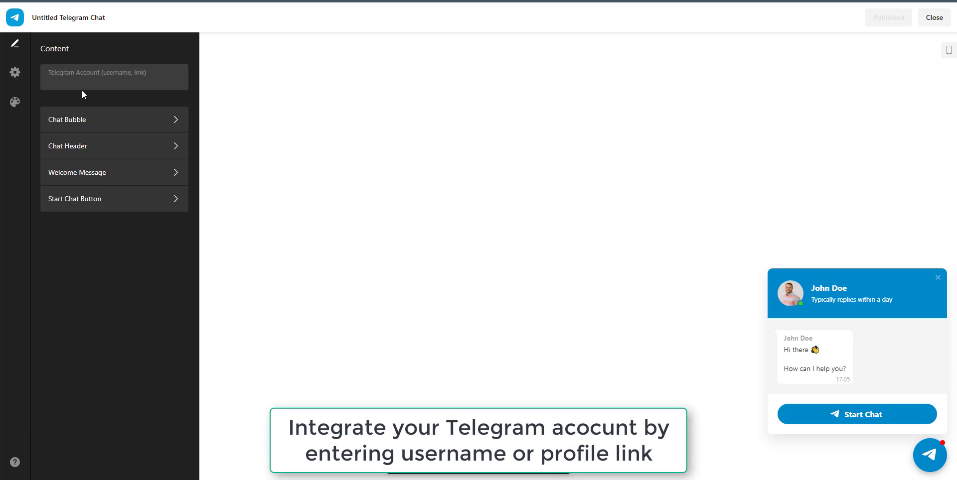
pyautogui.click(83, 126)
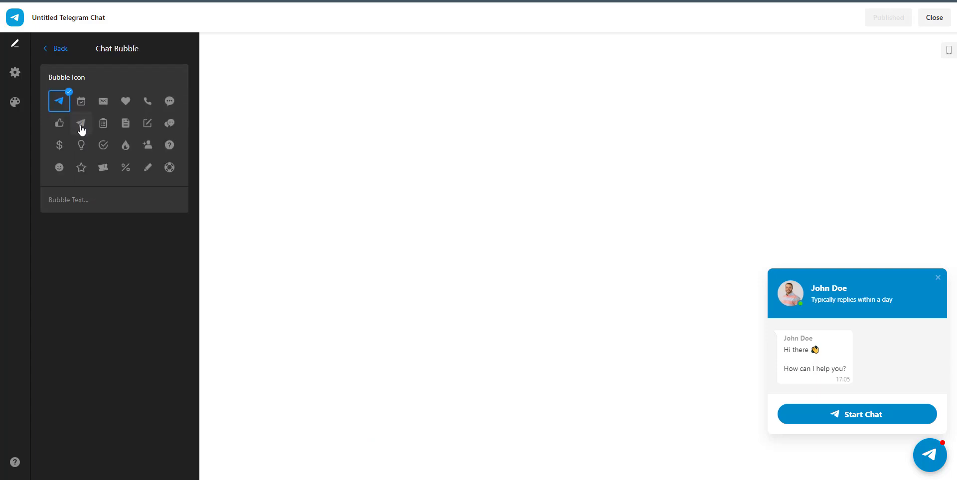
pyautogui.click(82, 110)
pyautogui.click(109, 109)
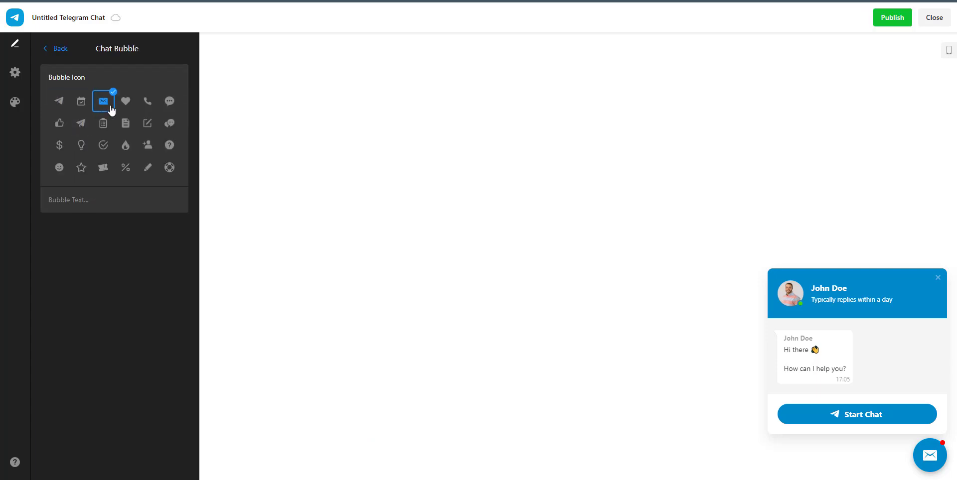
pyautogui.click(131, 108)
pyautogui.click(150, 107)
pyautogui.click(169, 107)
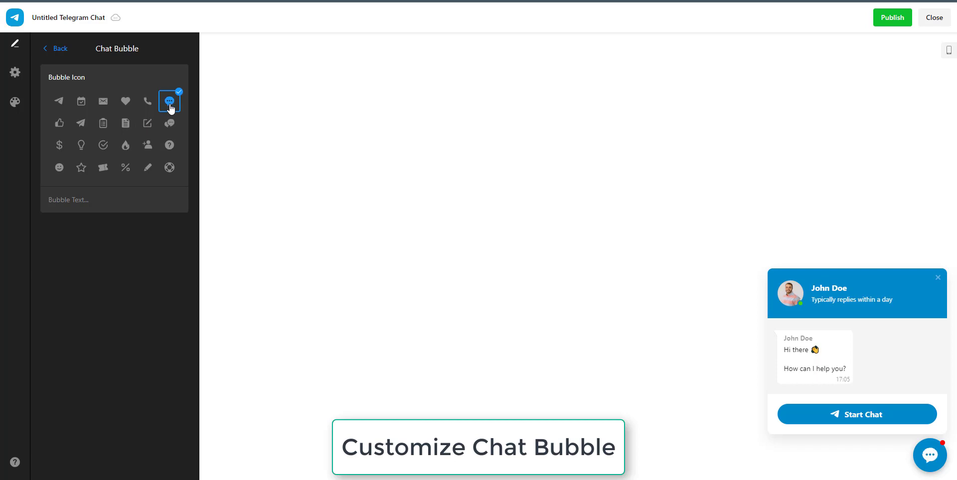
pyautogui.click(59, 102)
# Set the chat bubble text to 'Contact Us on Telegram'.
pyautogui.click(58, 201)
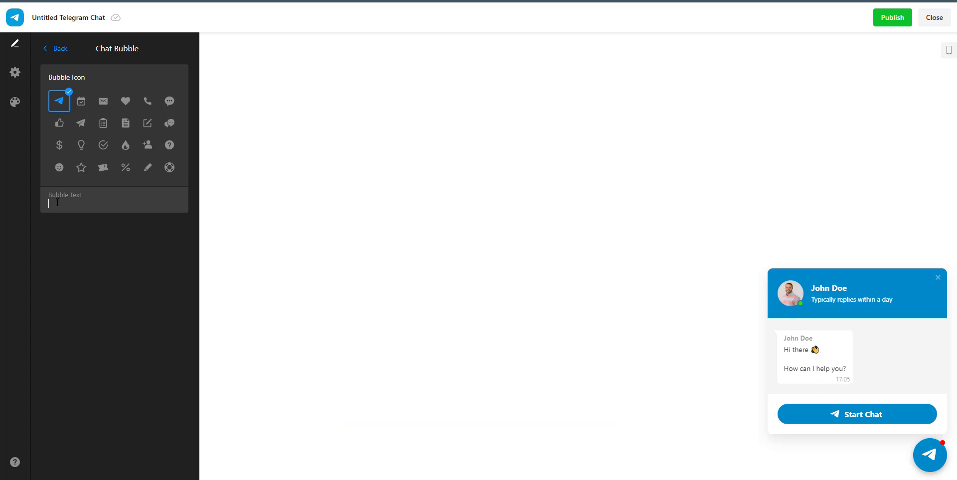
pyautogui.write('Con')
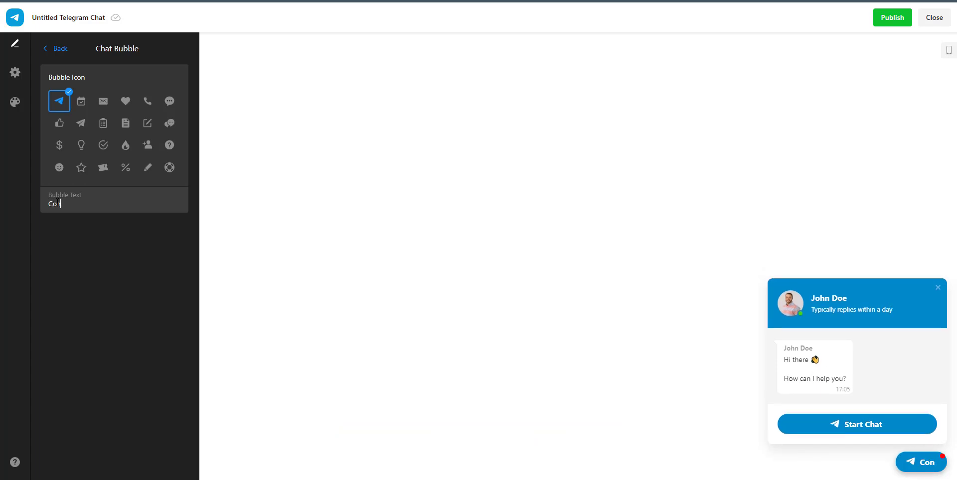
pyautogui.write('tact us')
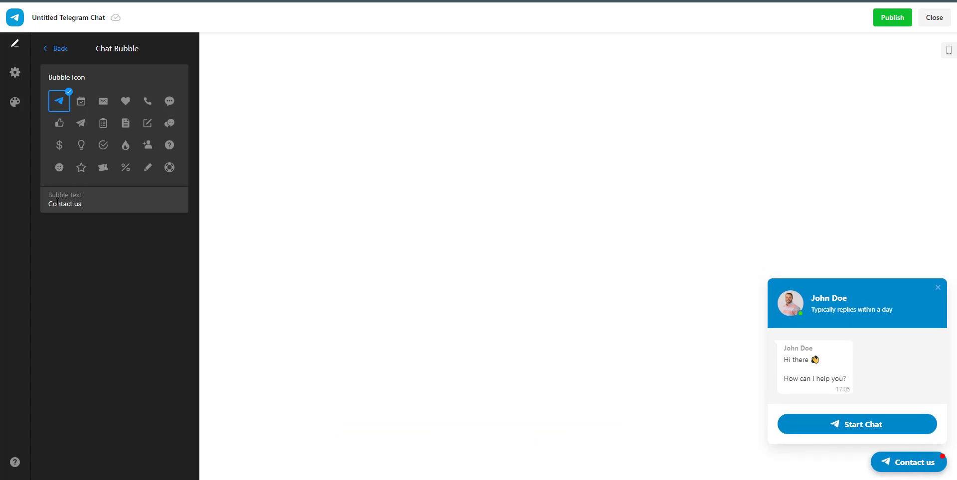
pyautogui.write(' on Telegram')
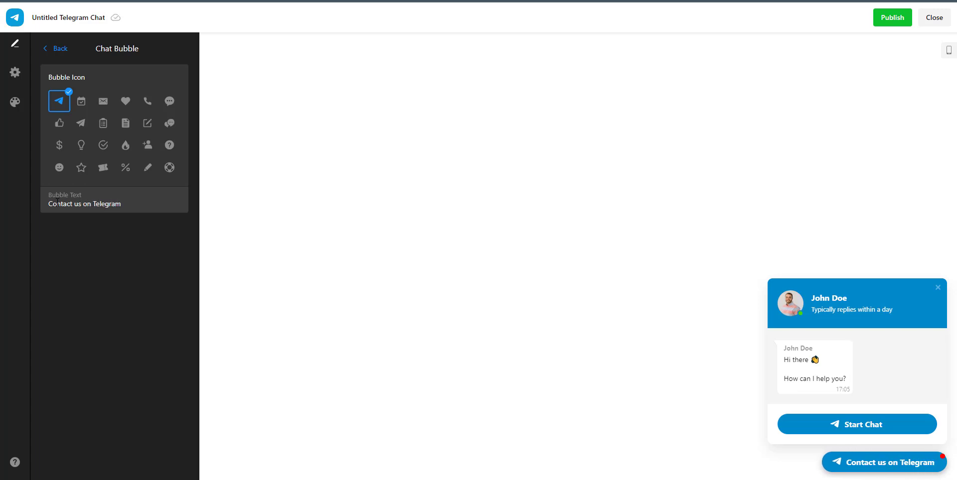
pyautogui.click(857, 462)
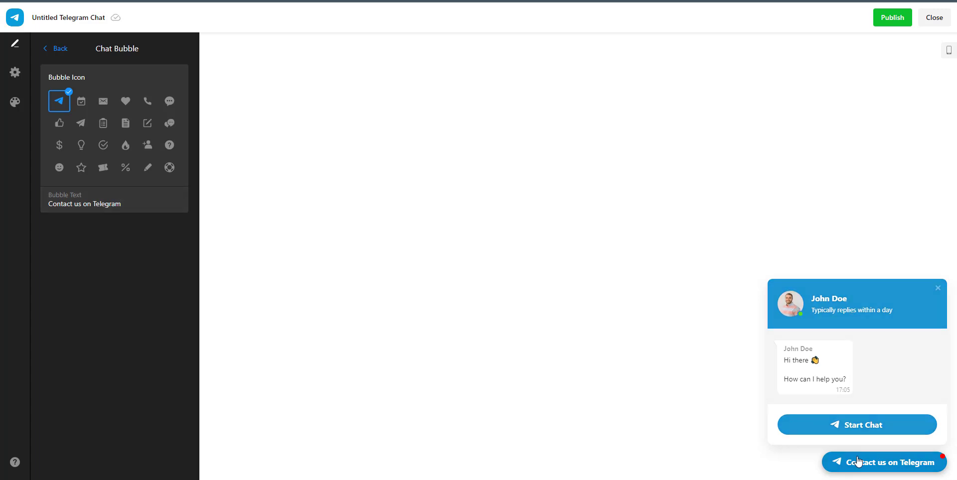
pyautogui.click(942, 462)
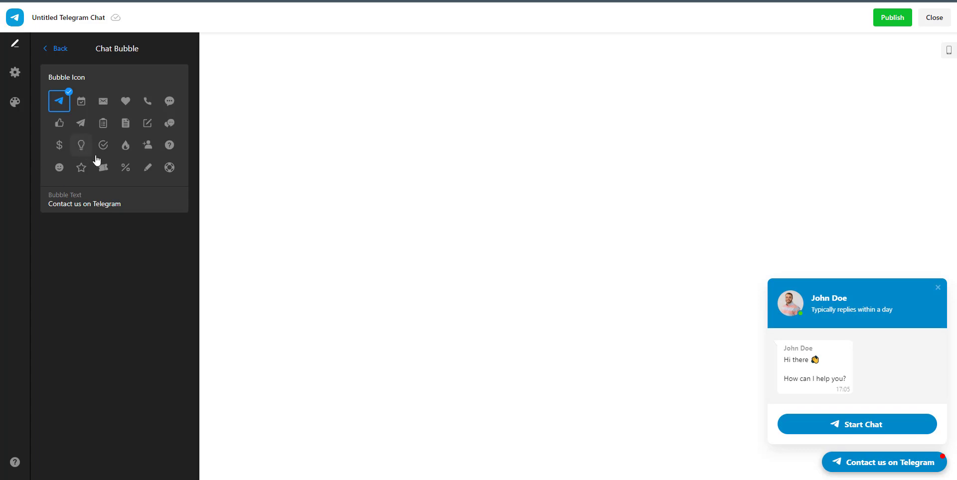
pyautogui.click(80, 205)
pyautogui.press('BackSpace')
pyautogui.write('U')
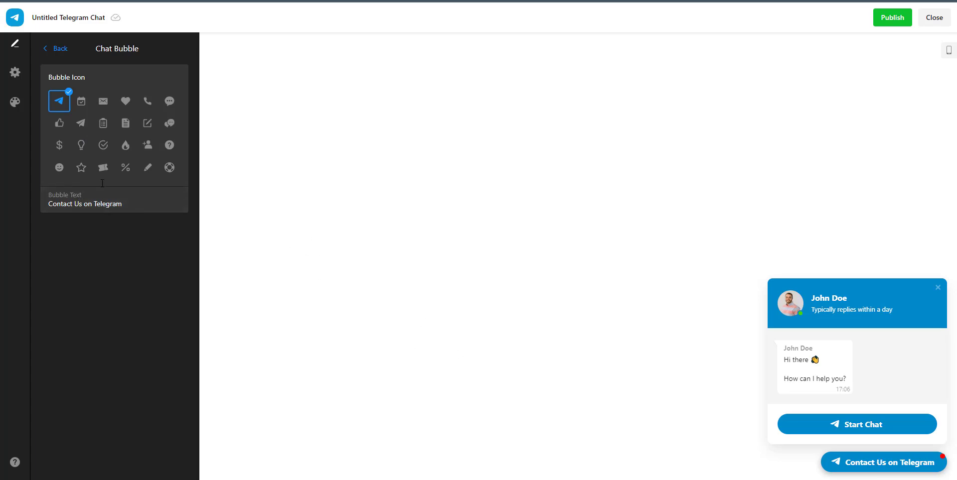
pyautogui.click(72, 53)
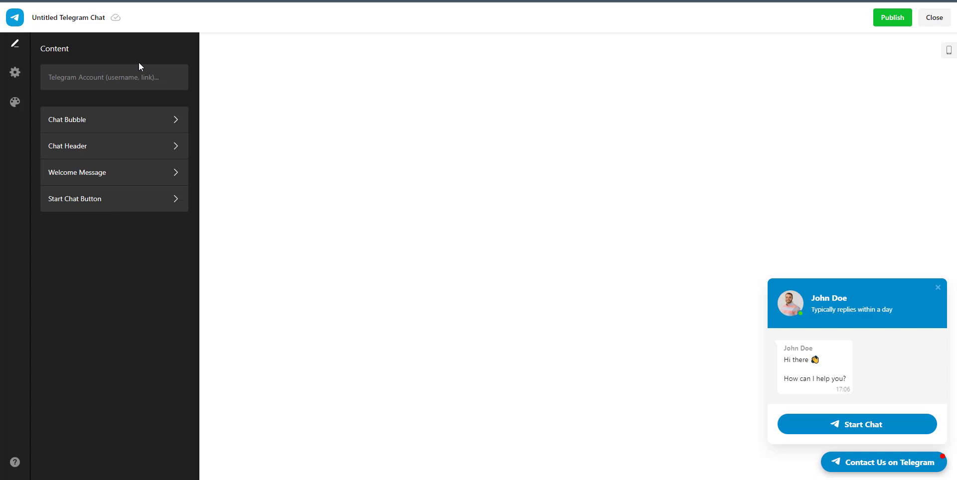
pyautogui.click(96, 150)
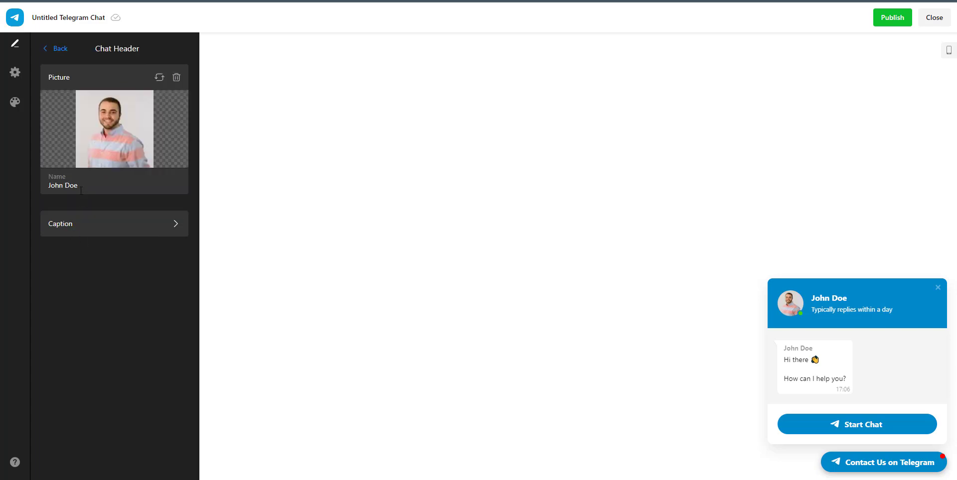
pyautogui.moveTo(88, 184); pyautogui.dragTo(9, 186)
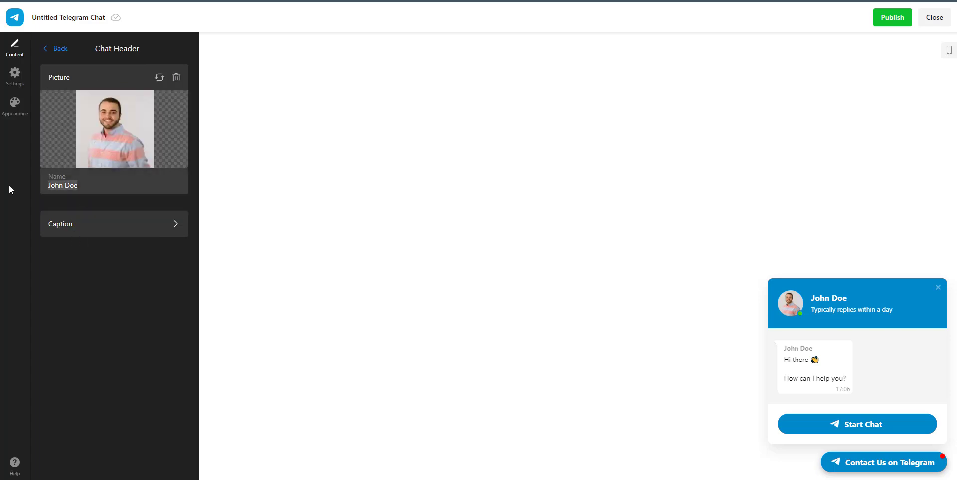
pyautogui.click(127, 185)
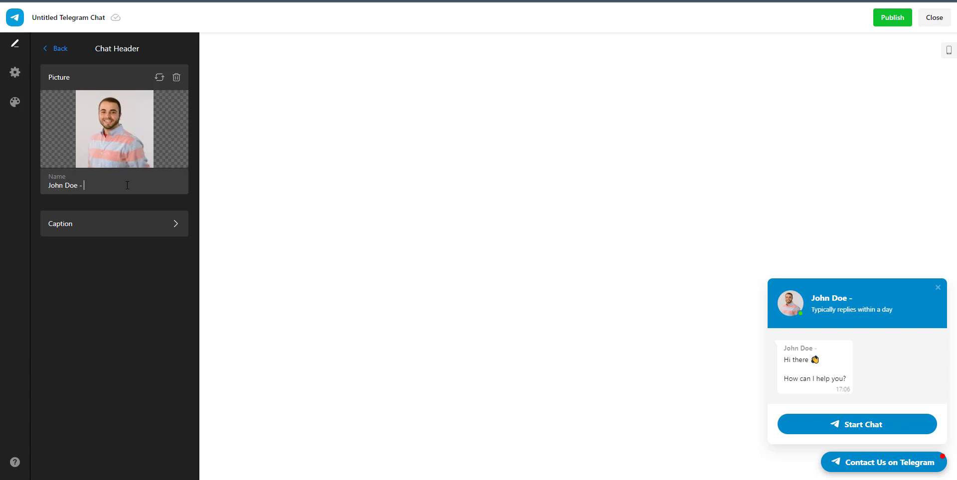
pyautogui.write('- CEO')
pyautogui.hotkey('ctrl', 'shift', 'Left')
pyautogui.press('BackSpace')
# Compare the Reply Time caption options, then switch the header caption to Custom.
pyautogui.click(89, 230)
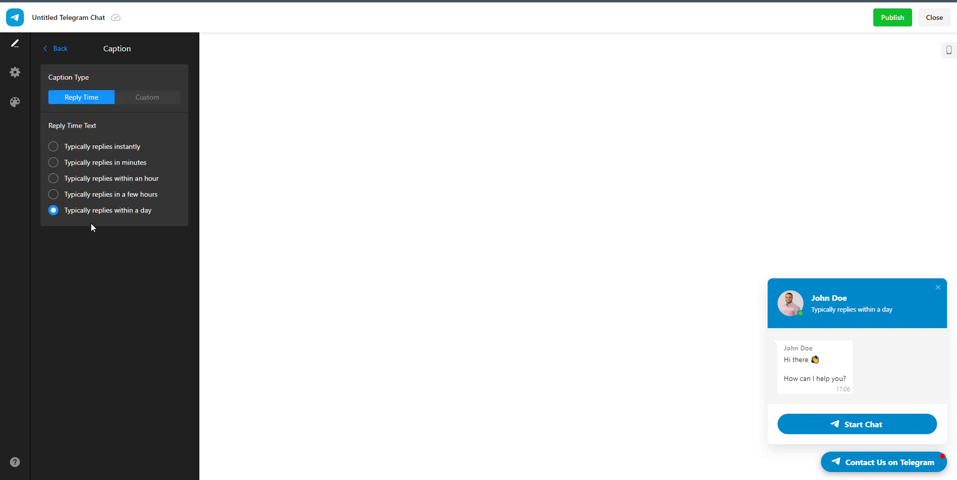
pyautogui.click(110, 149)
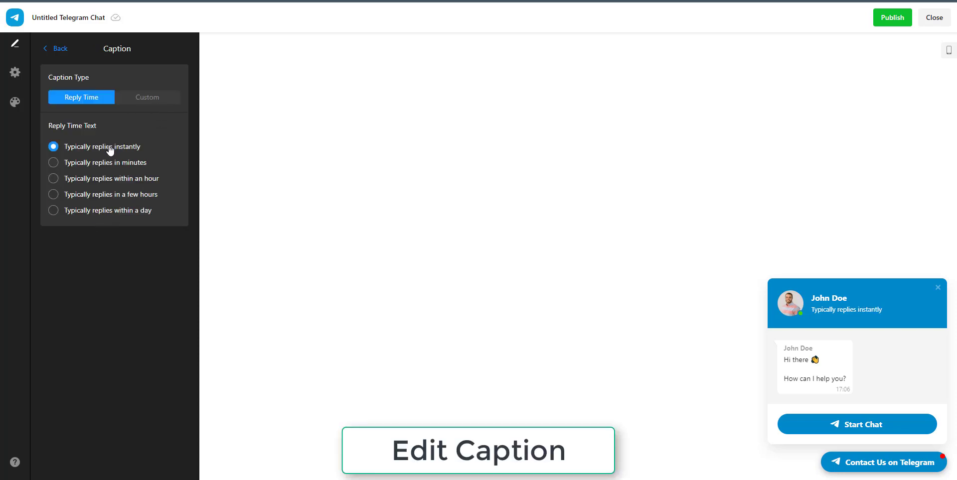
pyautogui.click(110, 162)
pyautogui.click(111, 181)
pyautogui.click(111, 196)
pyautogui.click(158, 99)
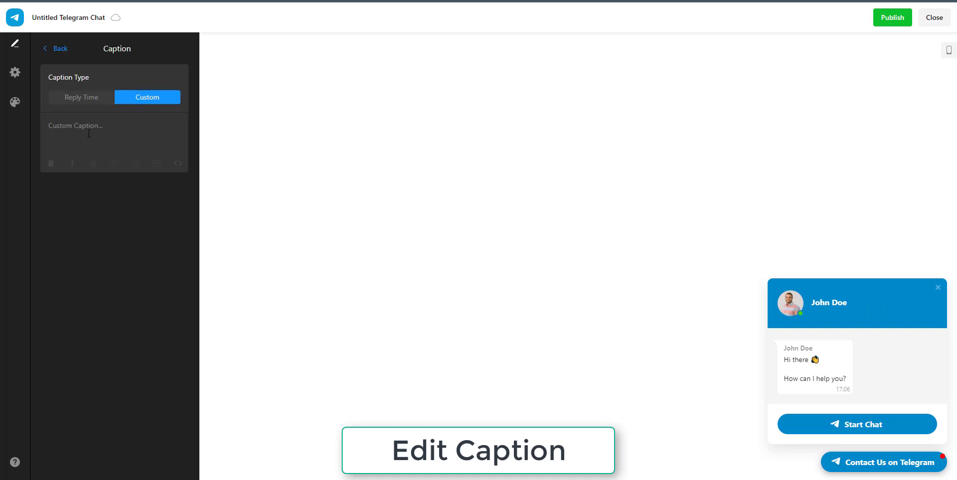
# Write the caption 'Customer Success Assistant (LinkedIn)' above 'Typically replies within a few hours'.
pyautogui.click(85, 142)
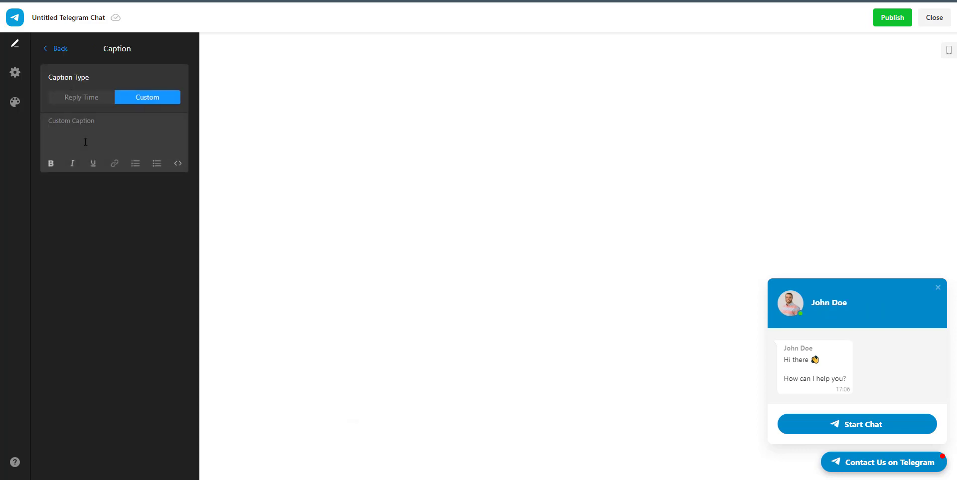
pyautogui.write('Customer')
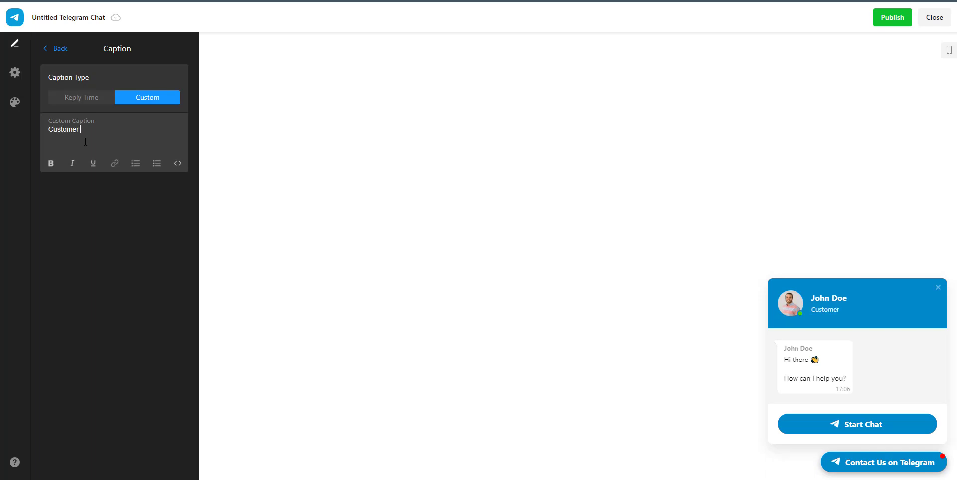
pyautogui.press('Return')
pyautogui.press('BackSpace')
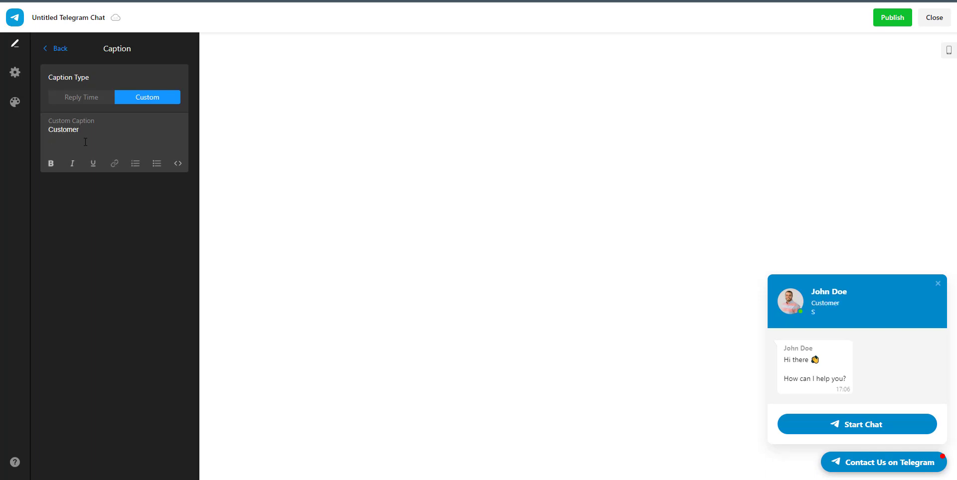
pyautogui.write('Success')
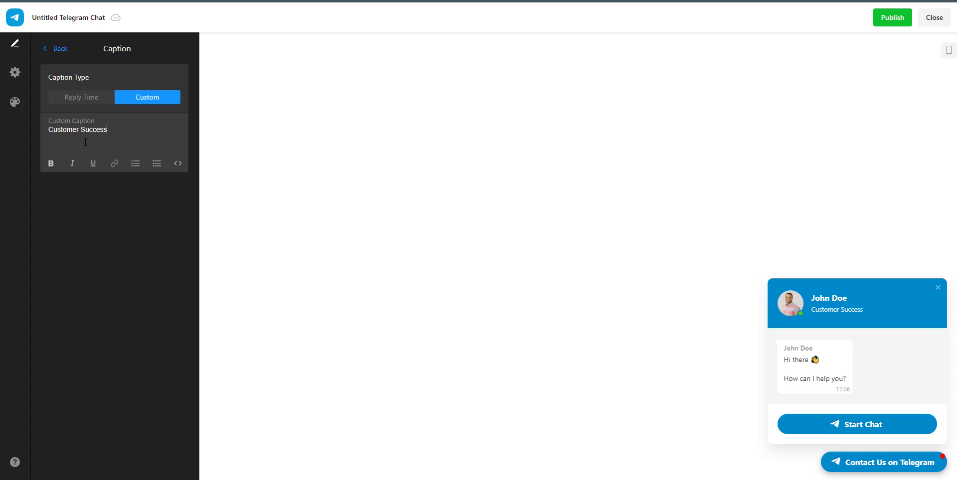
pyautogui.write(' Assistant')
pyautogui.press('Return')
pyautogui.press('Return')
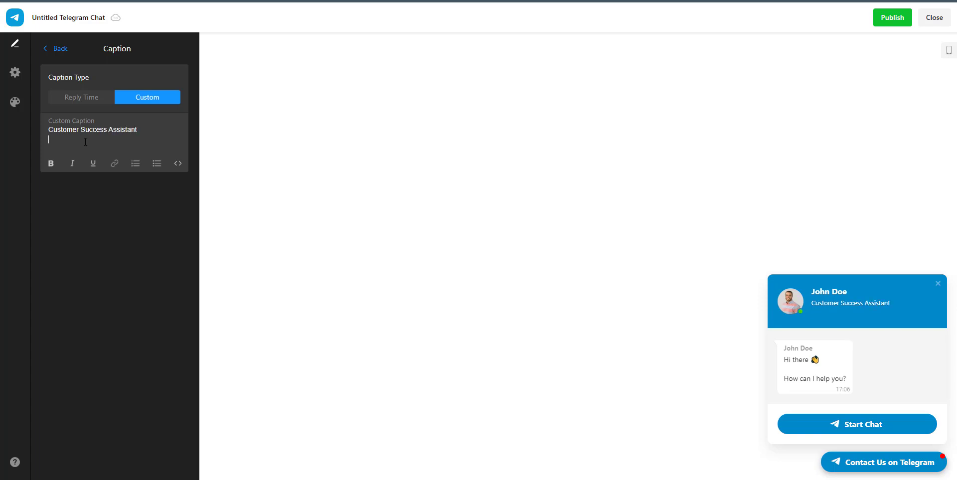
pyautogui.write('Ry')
pyautogui.press('BackSpace')
pyautogui.press('BackSpace')
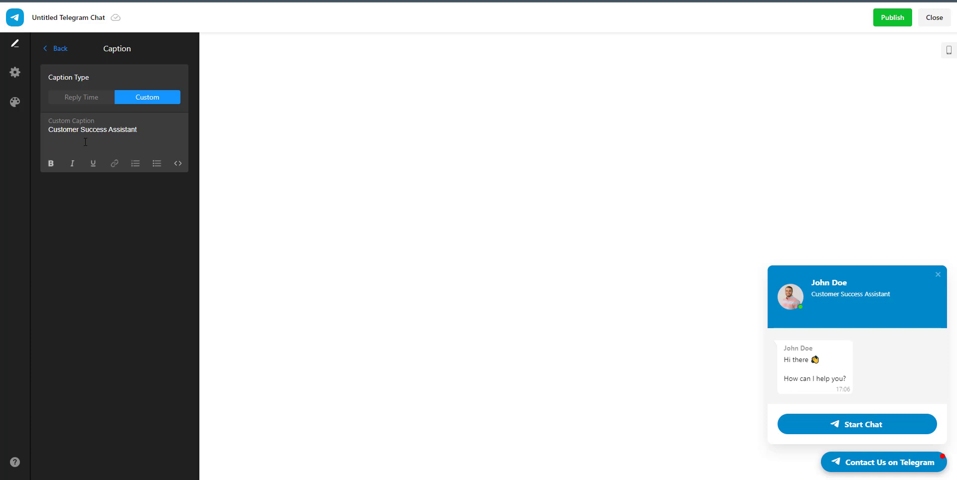
pyautogui.write('Typically replies within')
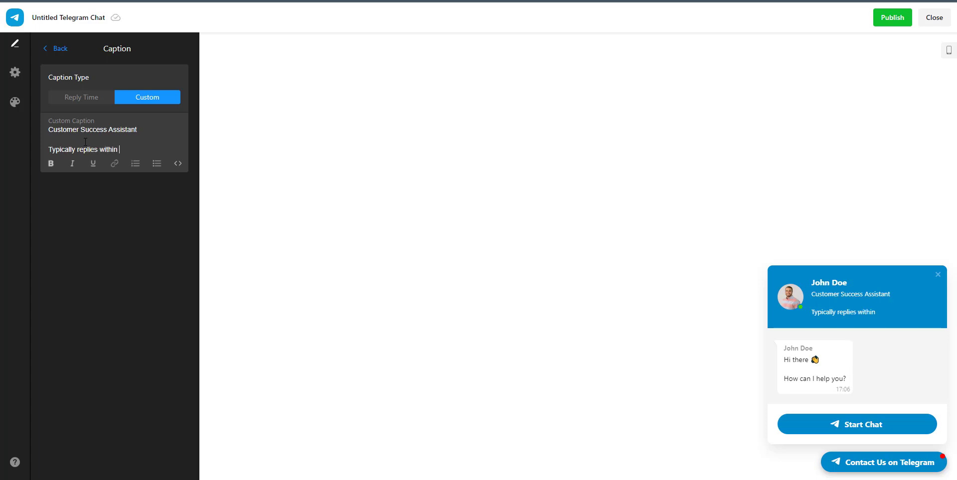
pyautogui.write(' a few hours.')
pyautogui.click(165, 127)
pyautogui.write('(LinkedIn)')
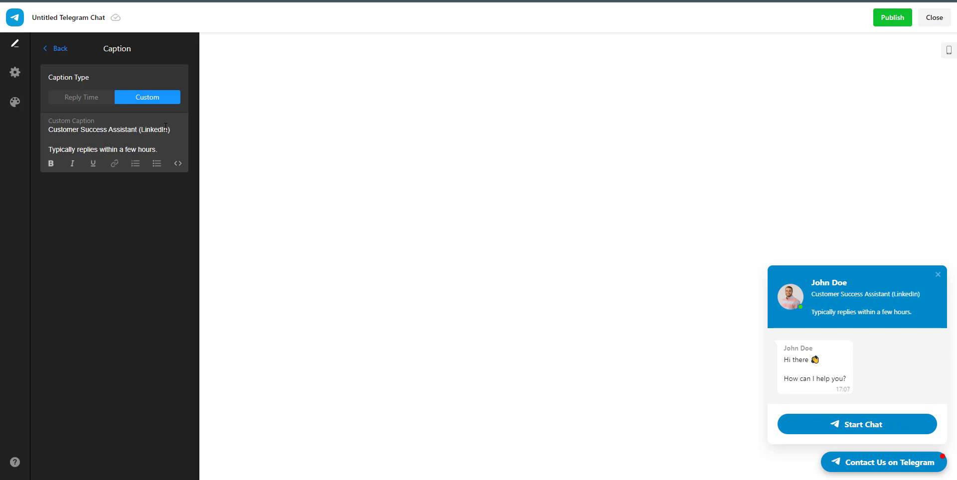
# Link the word 'LinkedIn' in the caption to the LinkedIn profile URL.
pyautogui.doubleClick(165, 127)
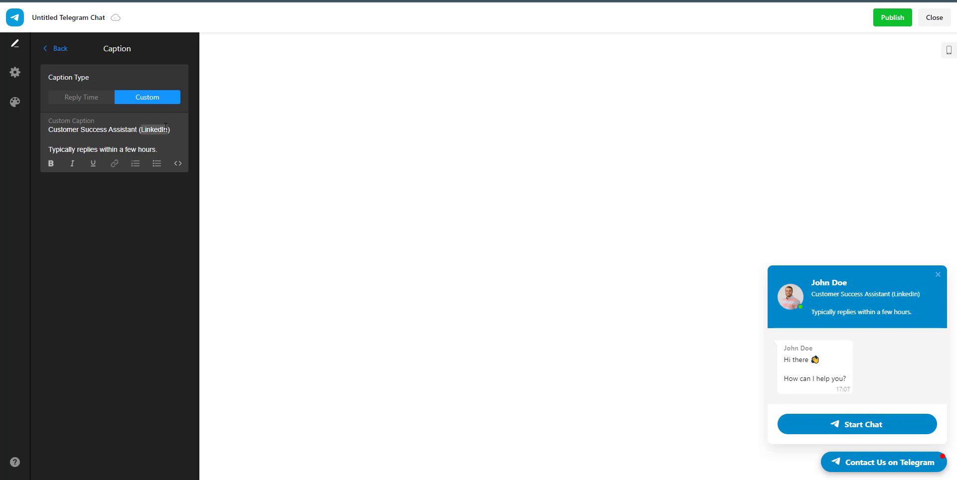
pyautogui.click(115, 164)
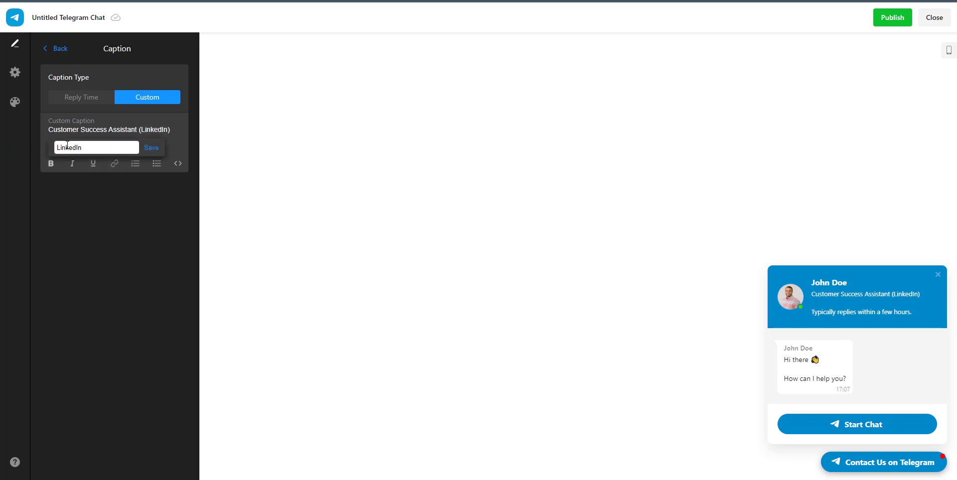
pyautogui.click(51, 161)
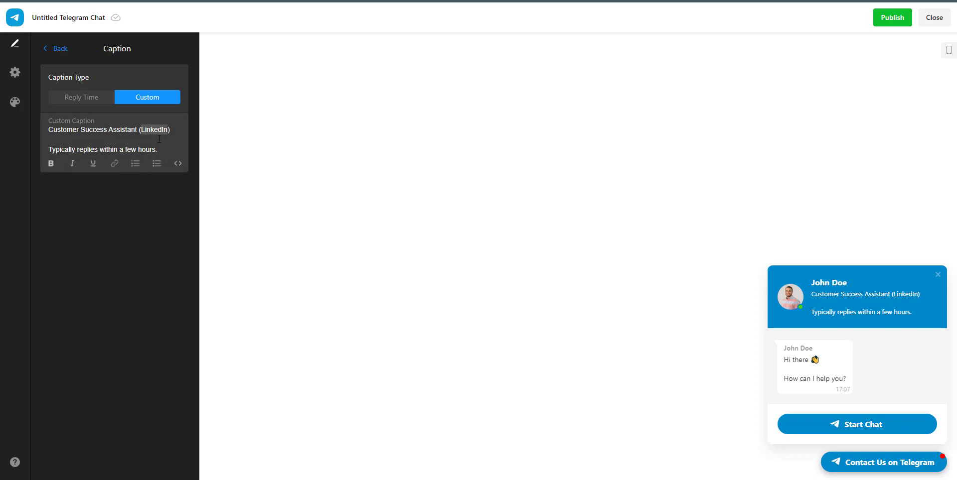
pyautogui.click(120, 165)
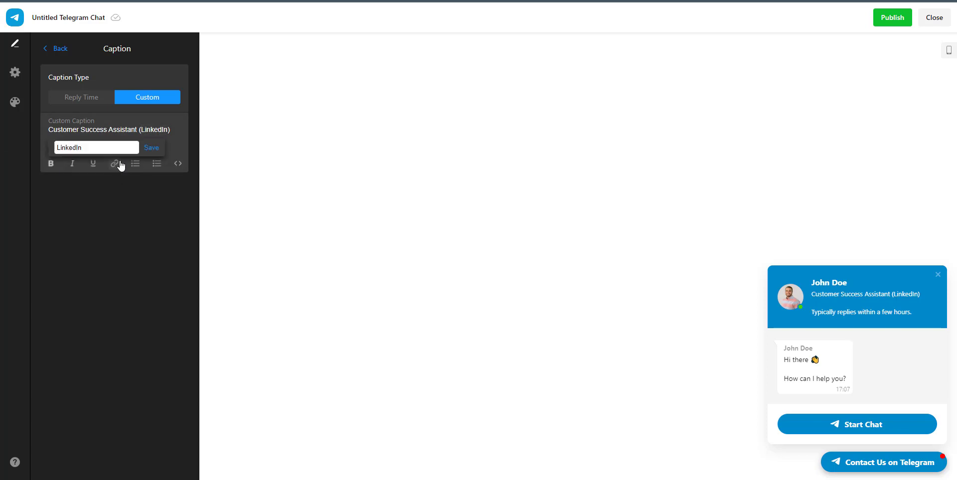
pyautogui.hotkey('ctrl', 'a')
pyautogui.press('BackSpace')
pyautogui.write('https://www.linkd')
pyautogui.press('BackSpace')
pyautogui.press('BackSpace')
pyautogui.press('BackSpace')
pyautogui.press('BackSpace')
pyautogui.write('inkedin.com/')
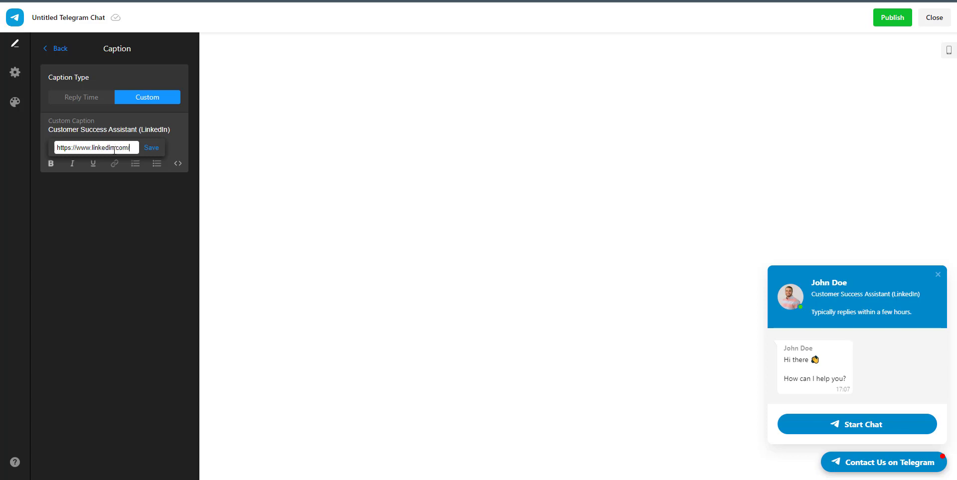
pyautogui.write('in/priyadarshana')
pyautogui.click(153, 148)
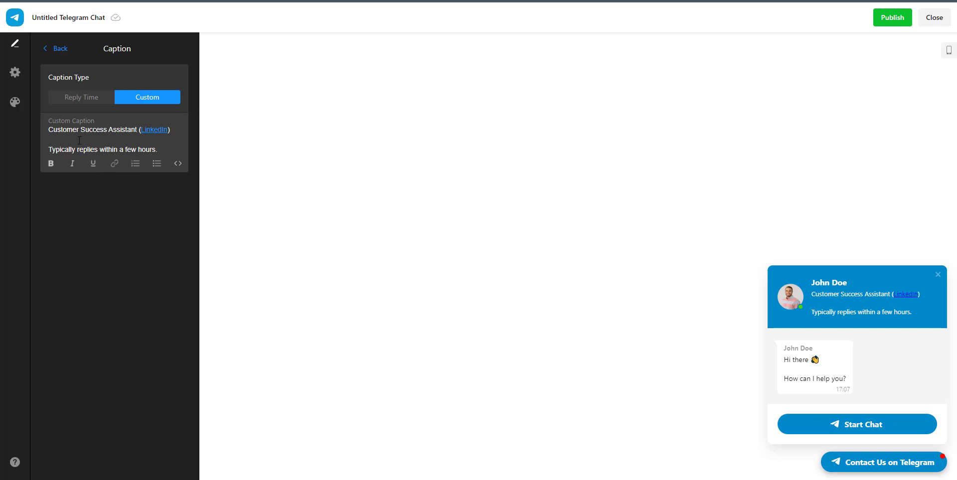
# Make the 'Typically replies within a few hours' caption line bold.
pyautogui.moveTo(159, 150); pyautogui.dragTo(51, 151)
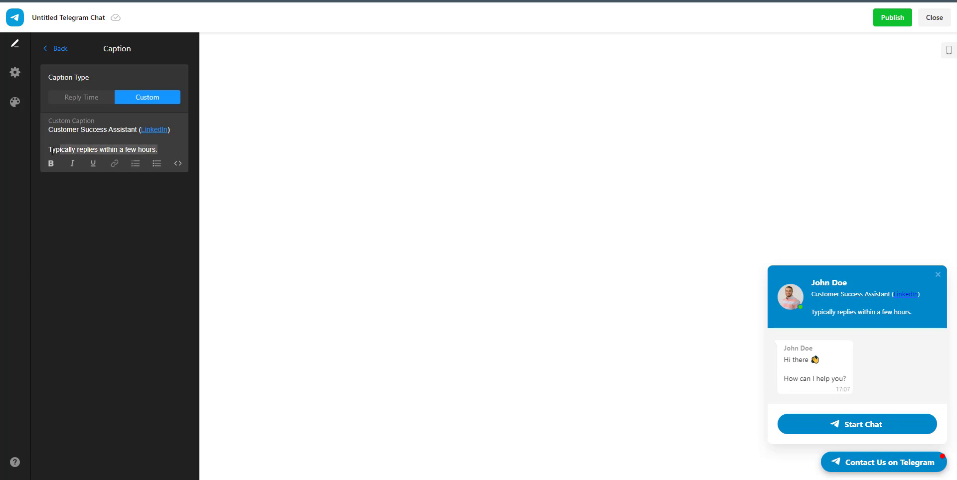
pyautogui.click(51, 164)
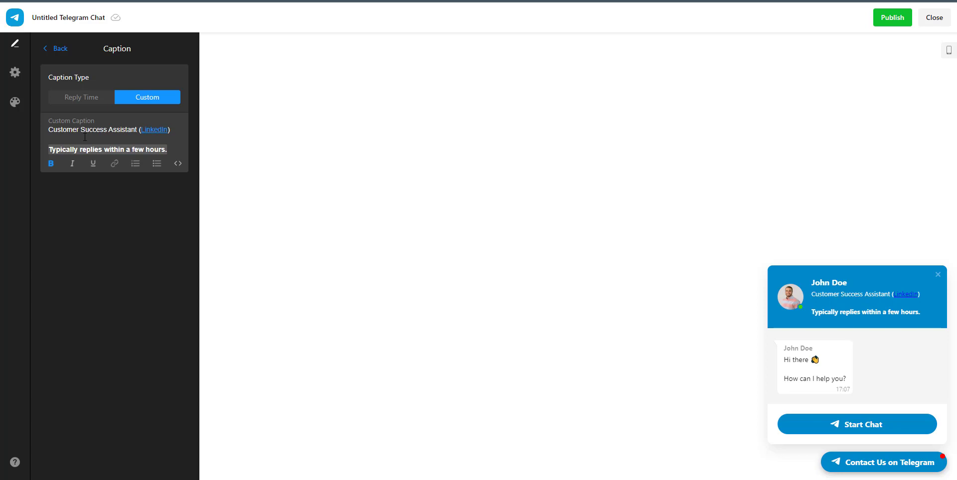
pyautogui.click(50, 54)
# Append 'PS: Check out our help guides if you can find a solution before contacting us' to the welcome message.
pyautogui.click(50, 57)
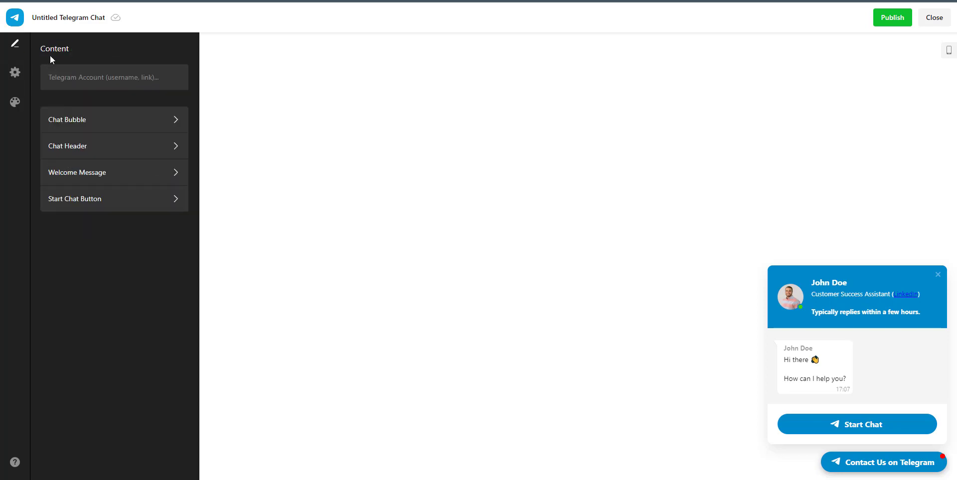
pyautogui.click(68, 175)
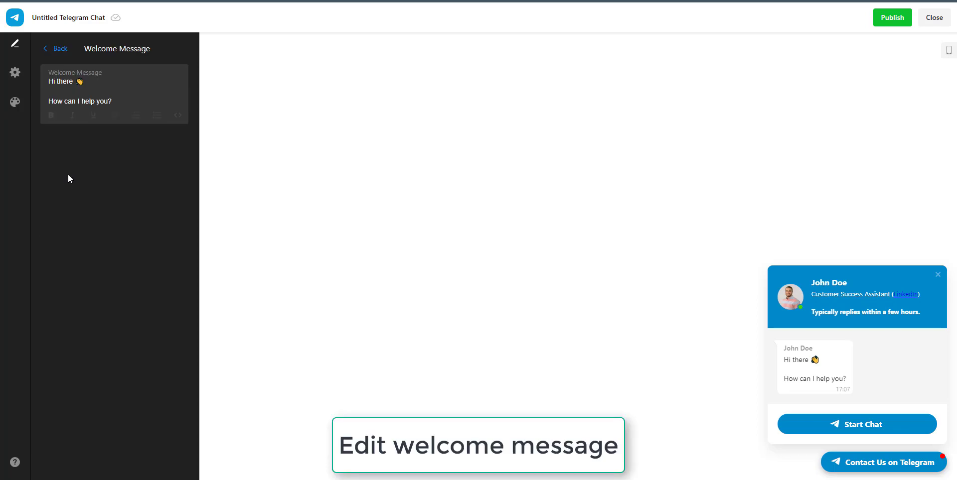
pyautogui.click(125, 101)
pyautogui.press('Return')
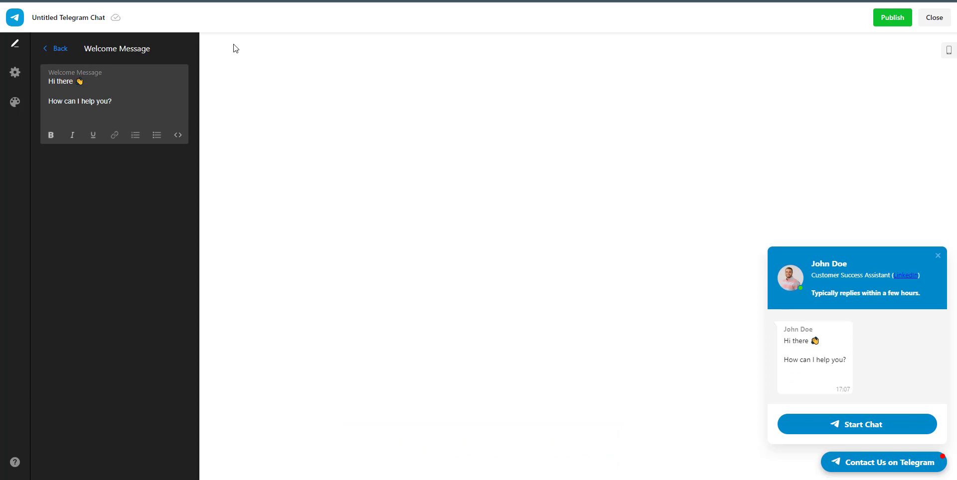
pyautogui.write('H')
pyautogui.press('BackSpace')
pyautogui.write('PS: C')
pyautogui.press('BackSpace')
pyautogui.write('Check out our he')
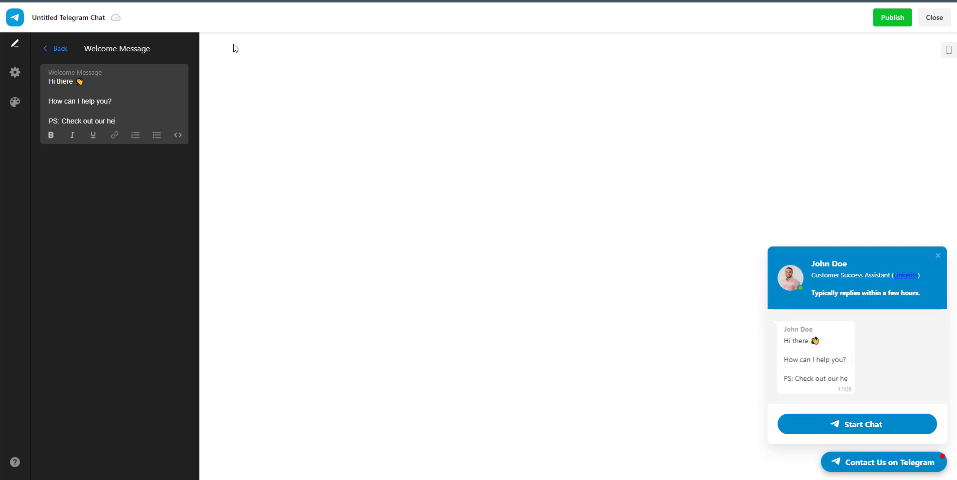
pyautogui.write('lp guides if')
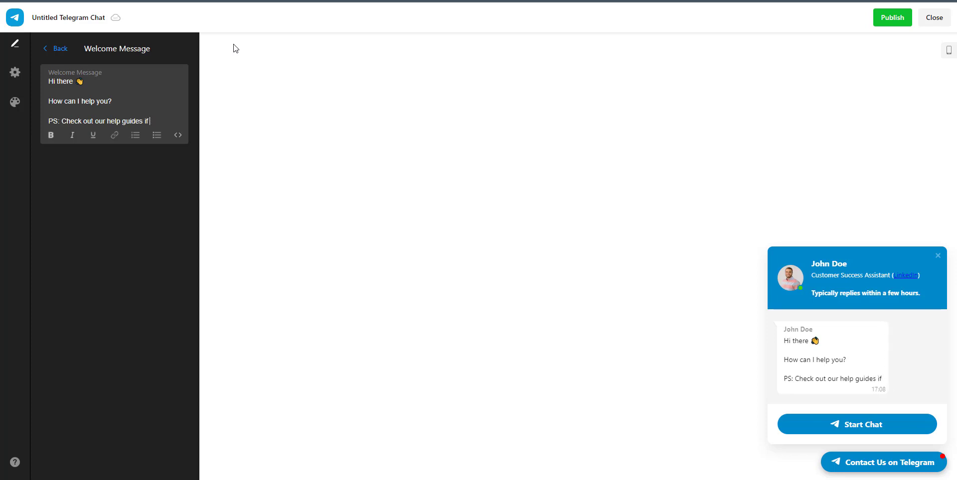
pyautogui.write(' you can')
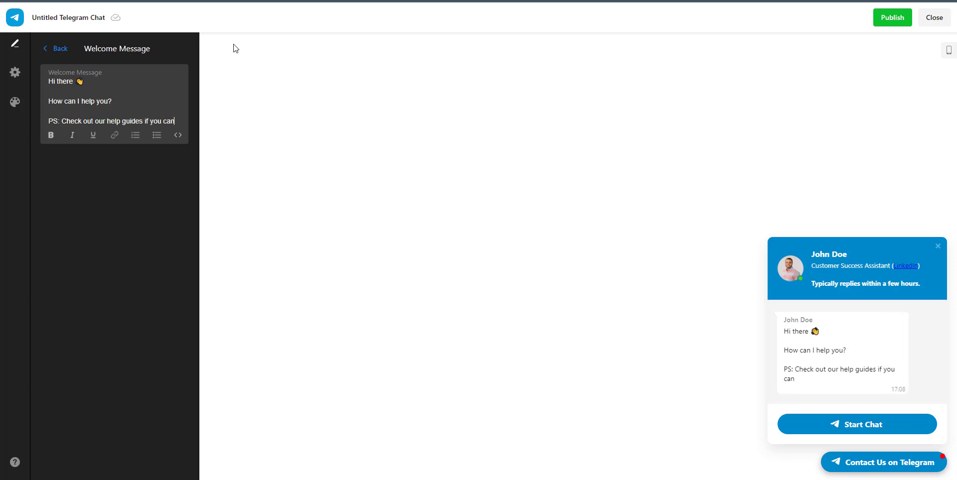
pyautogui.write(' find a soluti')
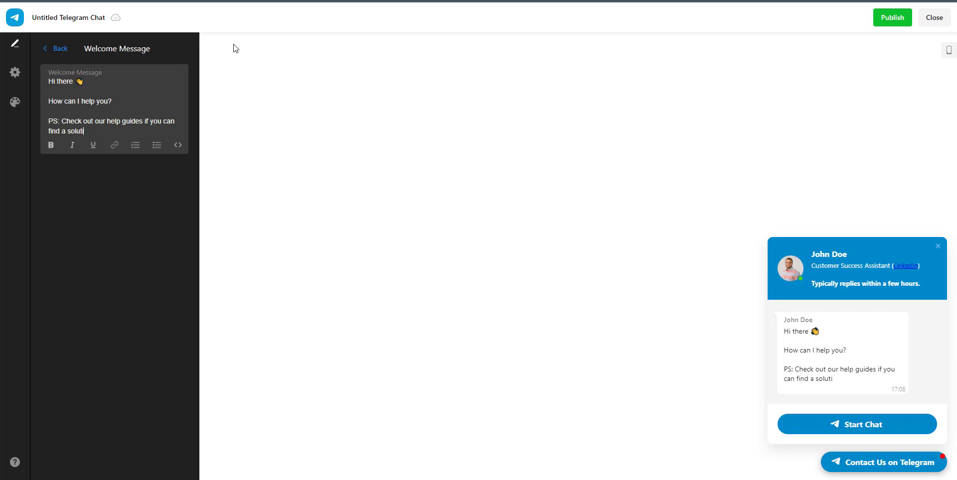
pyautogui.write('onb')
pyautogui.press('BackSpace')
pyautogui.write('before contacting us!')
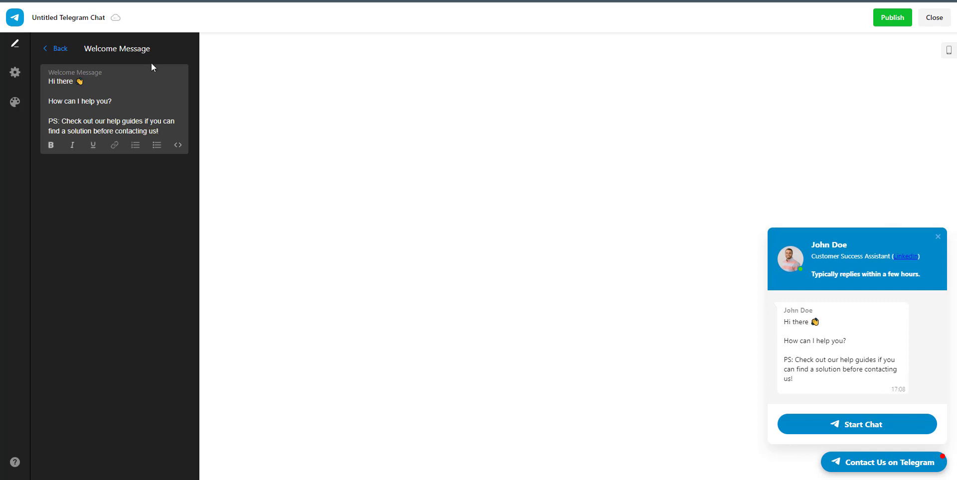
pyautogui.moveTo(95, 121); pyautogui.dragTo(143, 120)
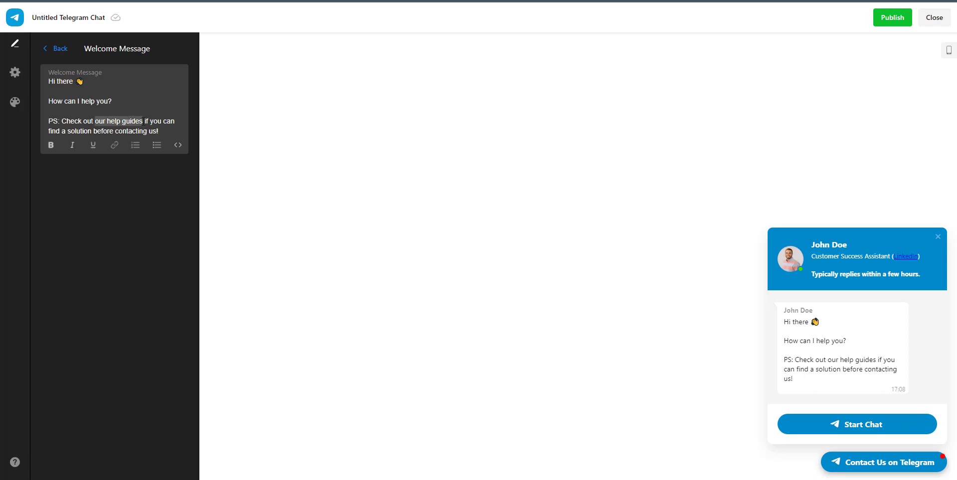
pyautogui.click(115, 145)
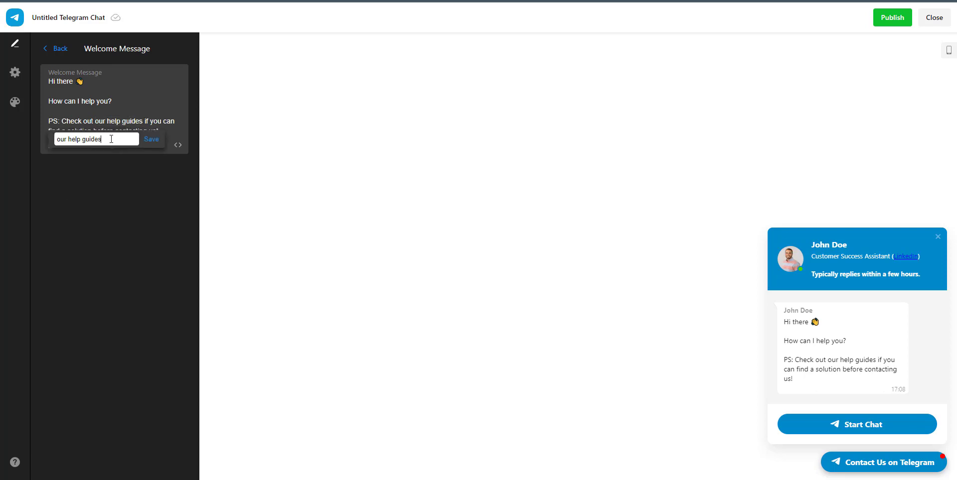
pyautogui.hotkey('ctrl', 'a')
pyautogui.press('BackSpace')
pyautogui.write('https://www')
pyautogui.press('BackSpace')
pyautogui.press('BackSpace')
pyautogui.press('BackSpace')
pyautogui.write('help.upcontests.com')
pyautogui.press('Return')
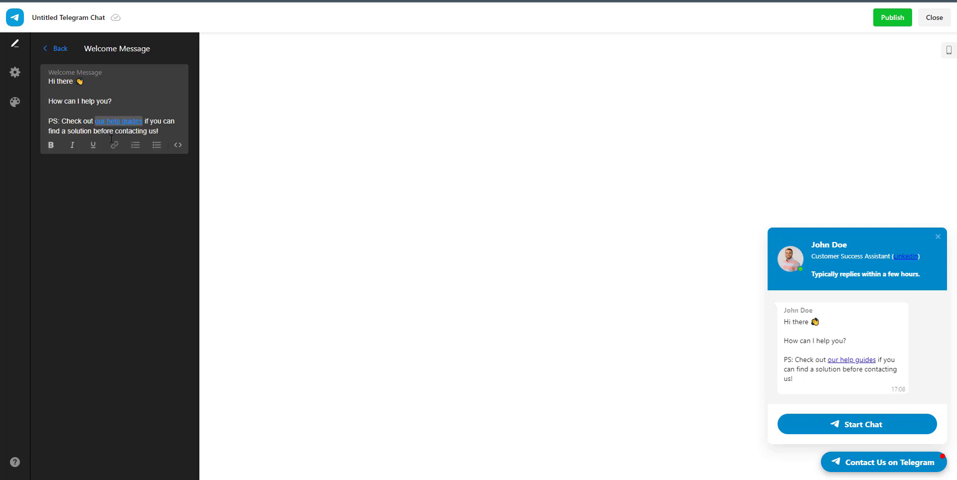
pyautogui.click(47, 110)
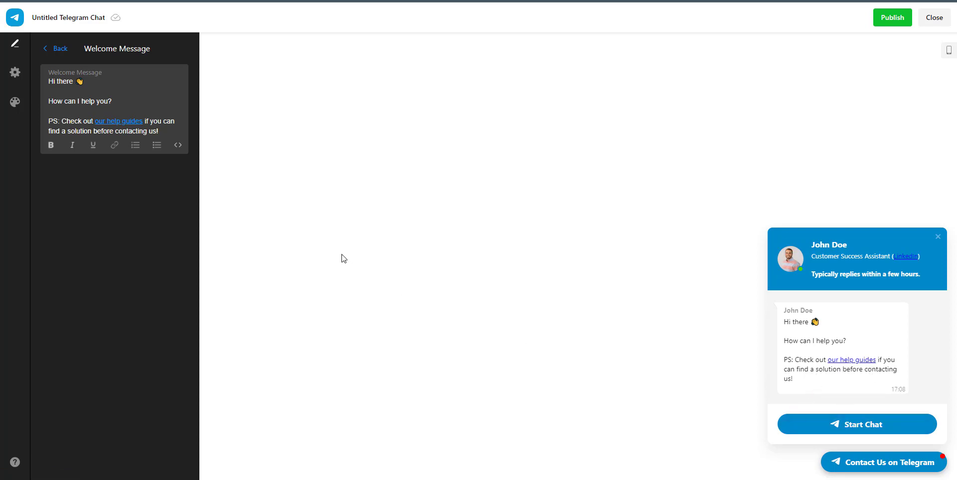
# Make the linked phrase 'our help guides' bold.
pyautogui.moveTo(95, 122); pyautogui.dragTo(143, 121)
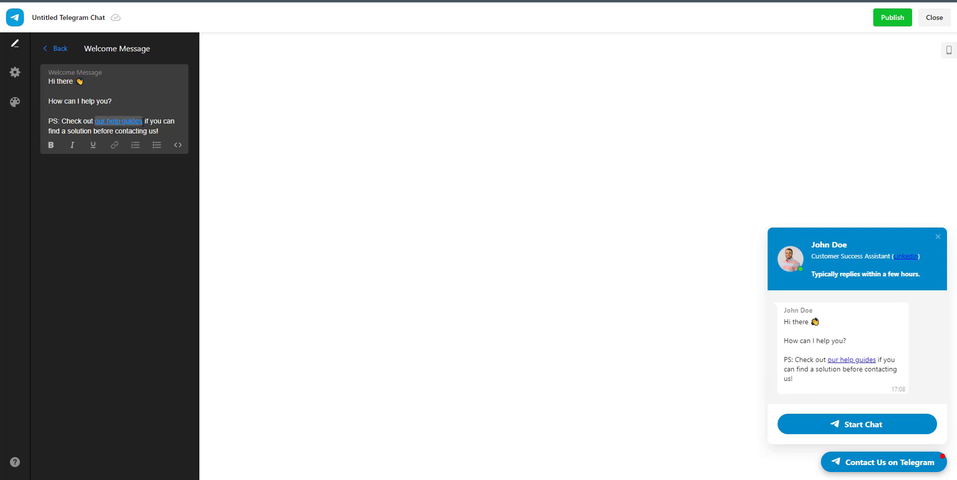
pyautogui.click(51, 145)
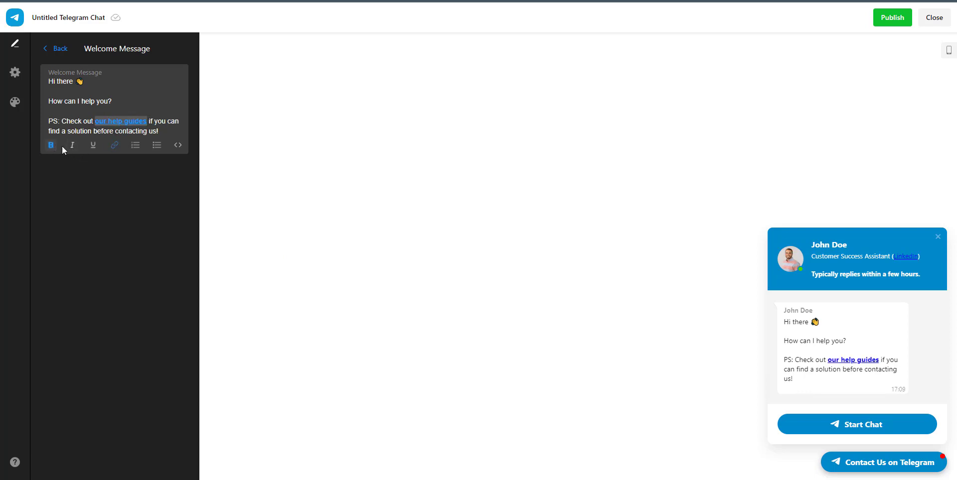
pyautogui.click(167, 121)
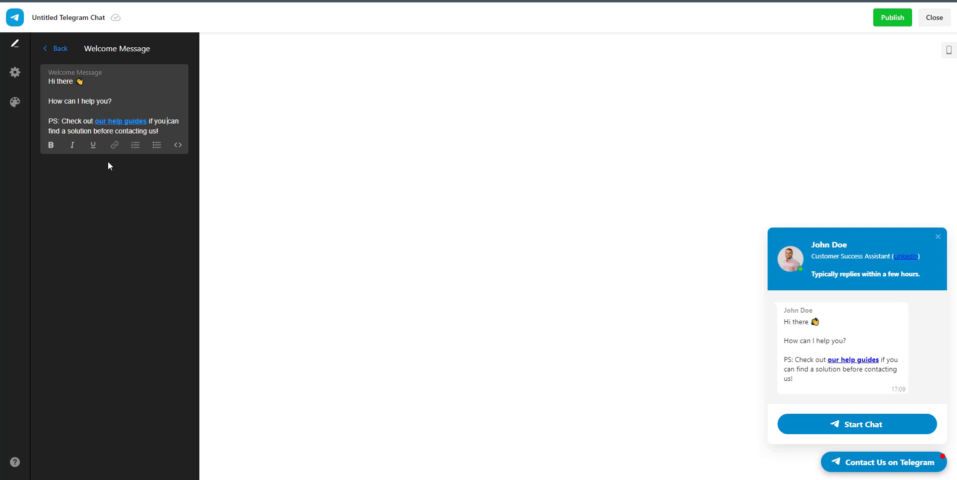
# Toggle the Start Chat button's Show Icon off and back on, then go to Settings.
pyautogui.click(53, 49)
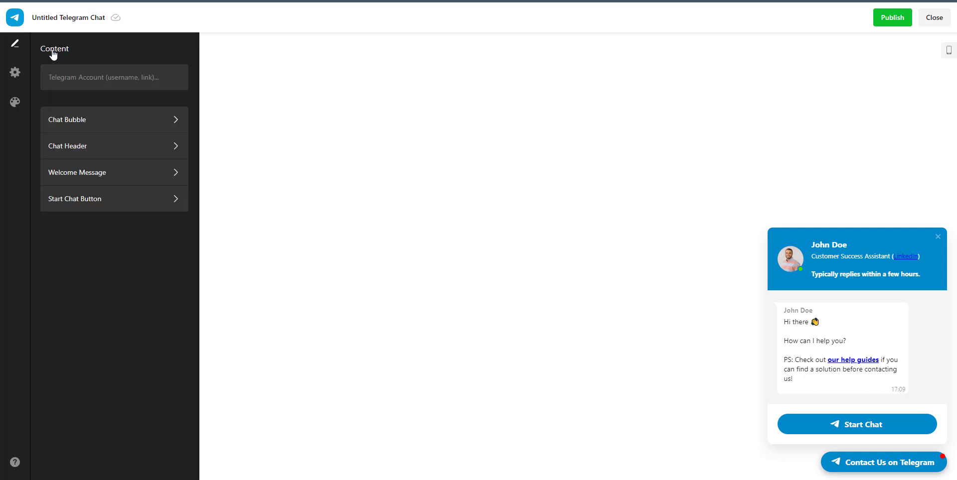
pyautogui.click(97, 201)
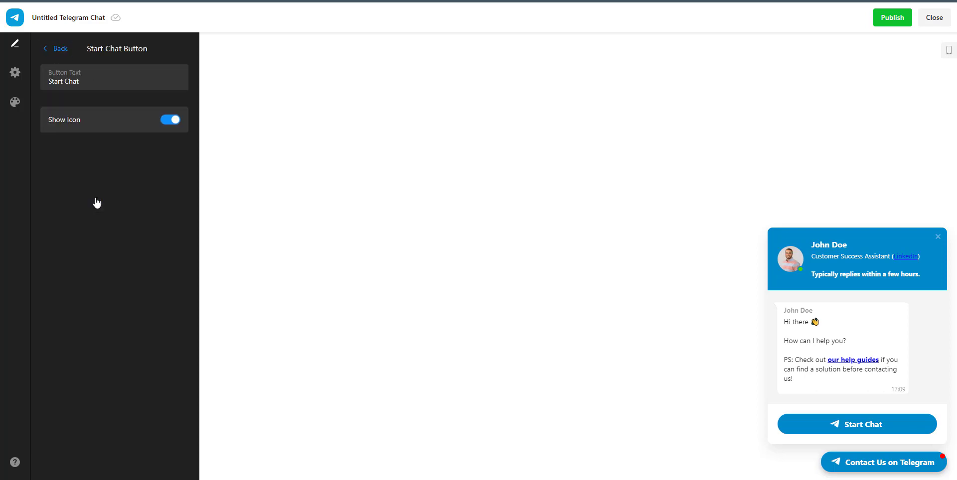
pyautogui.click(167, 123)
pyautogui.click(167, 122)
pyautogui.click(47, 49)
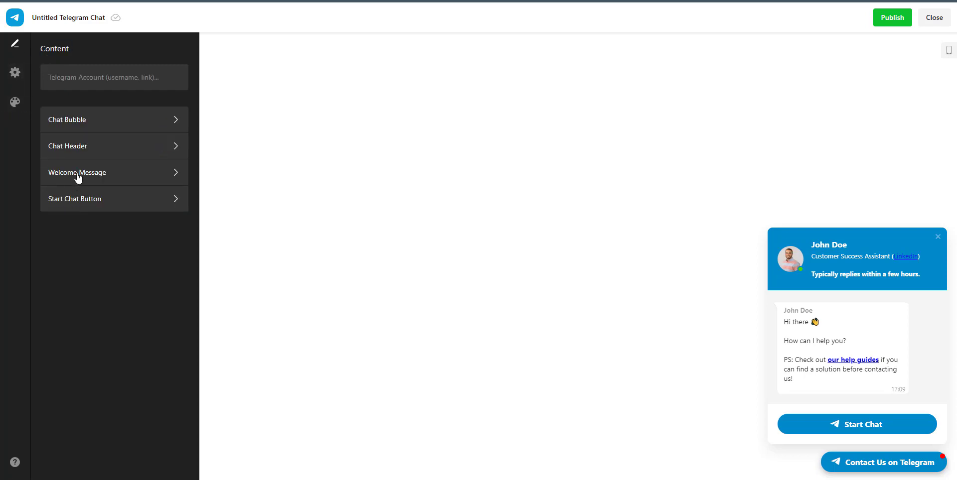
pyautogui.click(23, 86)
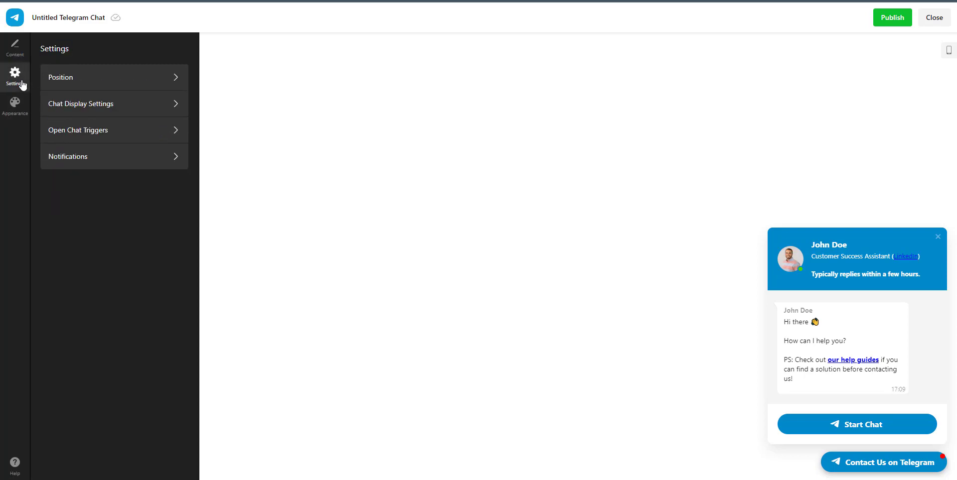
# Try the Embed Bubble and Embed Chat Window positions in the preview.
pyautogui.click(74, 77)
pyautogui.click(95, 116)
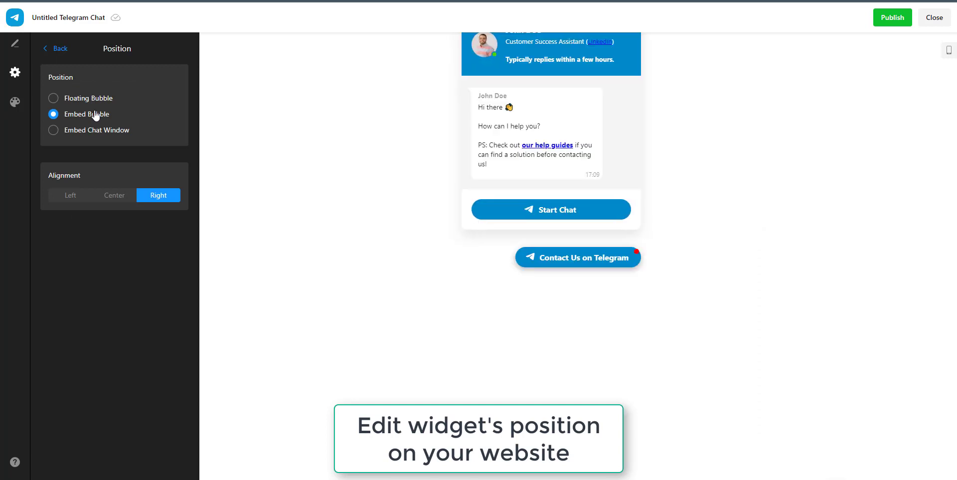
pyautogui.click(576, 261)
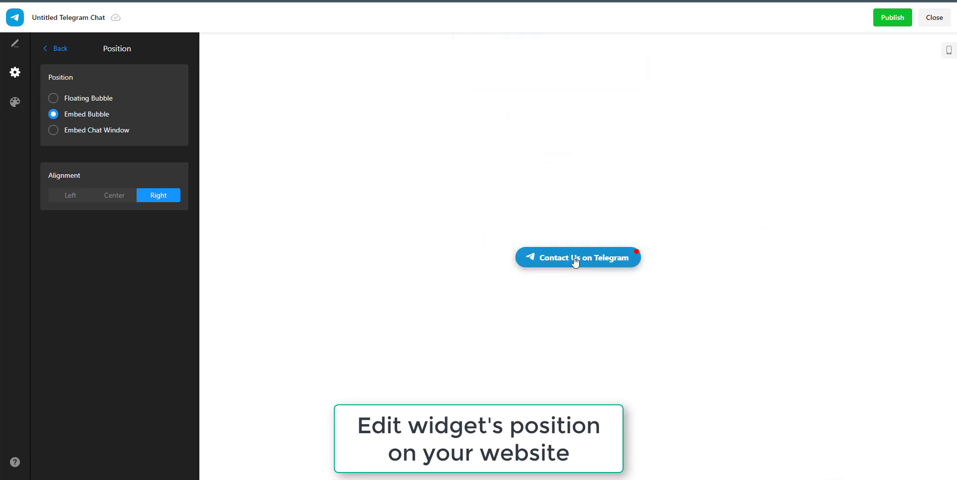
pyautogui.click(573, 262)
pyautogui.click(573, 262)
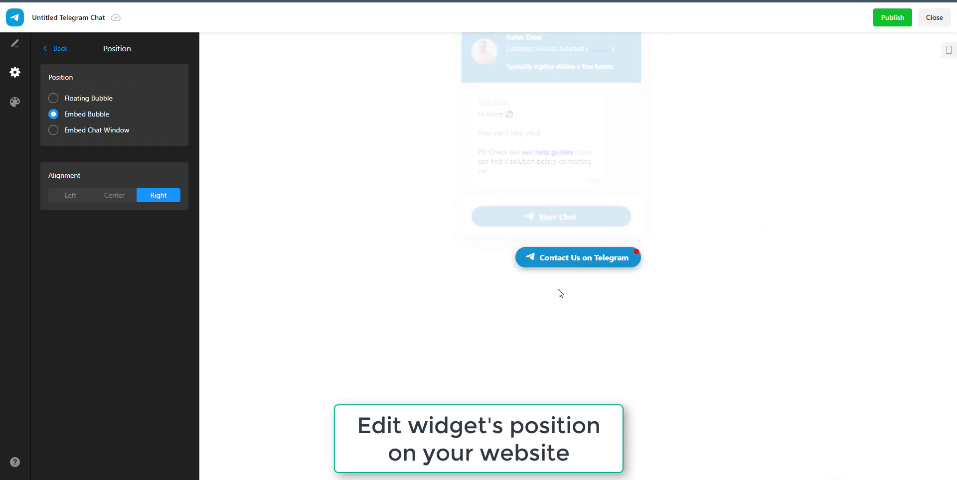
pyautogui.click(558, 257)
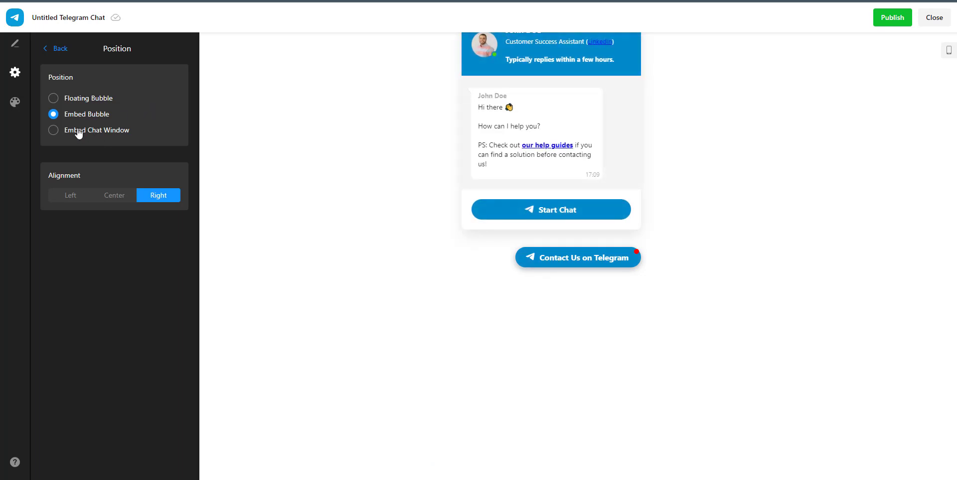
pyautogui.click(77, 131)
# Set the widget to a Floating Bubble with Left alignment.
pyautogui.click(92, 104)
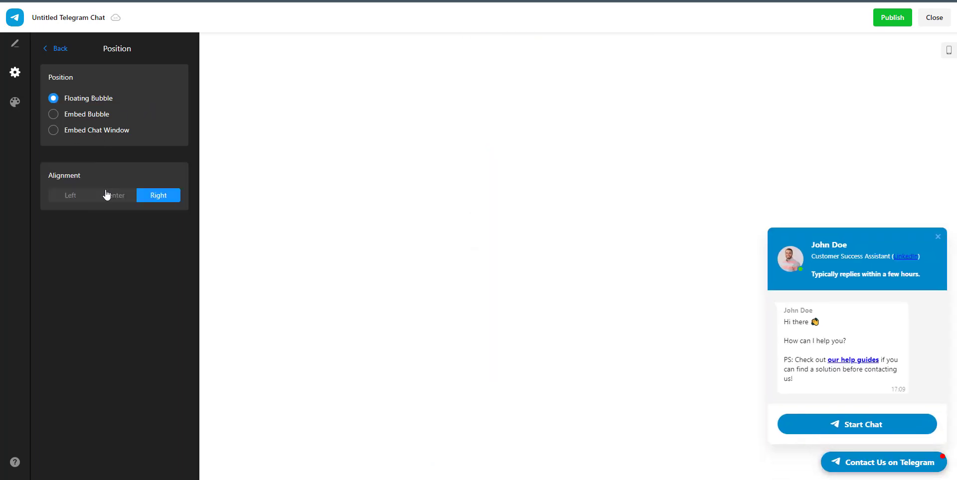
pyautogui.click(107, 195)
pyautogui.click(75, 197)
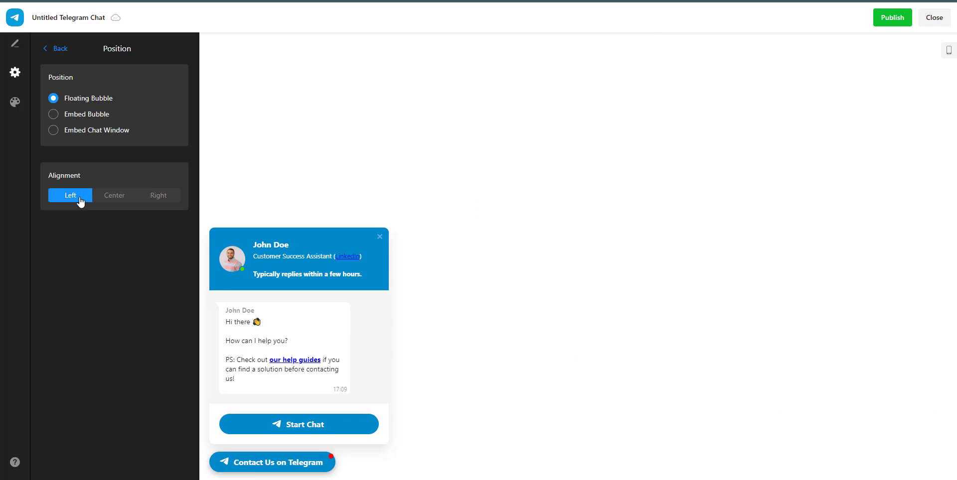
pyautogui.click(297, 458)
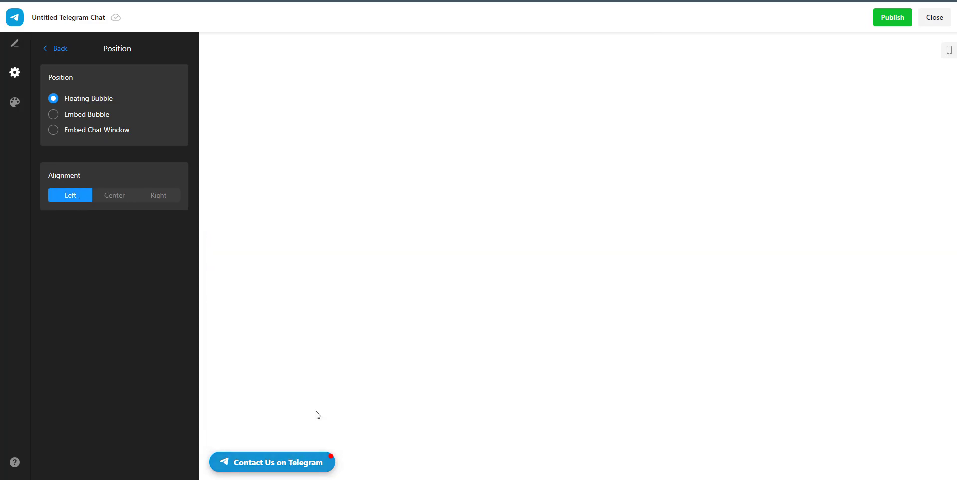
pyautogui.click(290, 462)
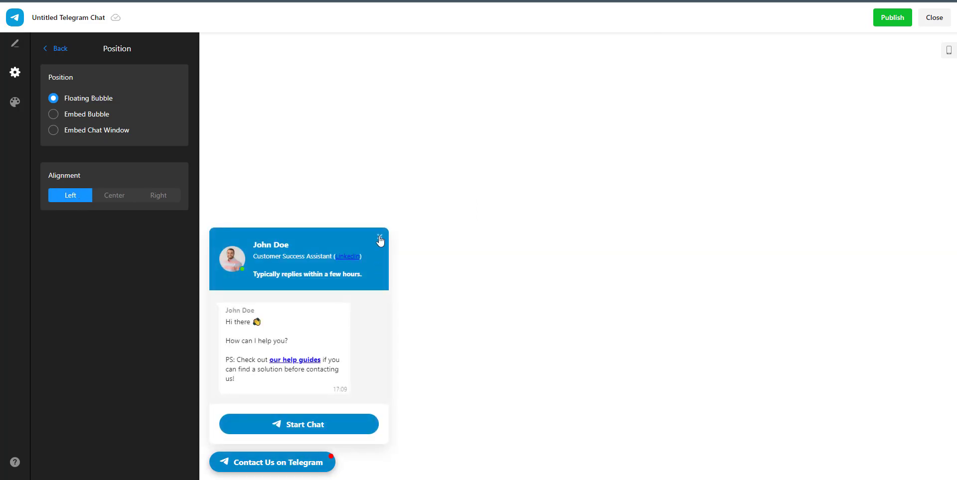
pyautogui.click(380, 237)
pyautogui.click(277, 469)
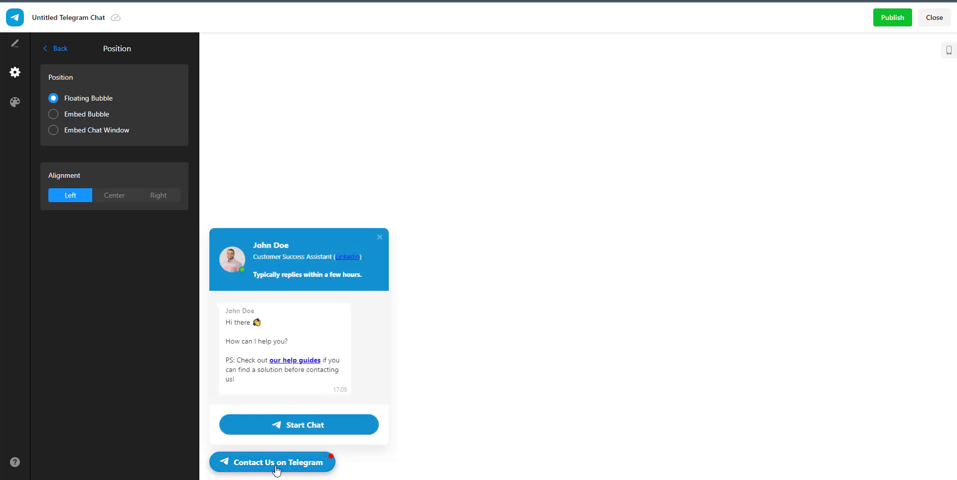
# Compare Center, Right and Left alignment in the mobile preview, settling on Left.
pyautogui.click(948, 51)
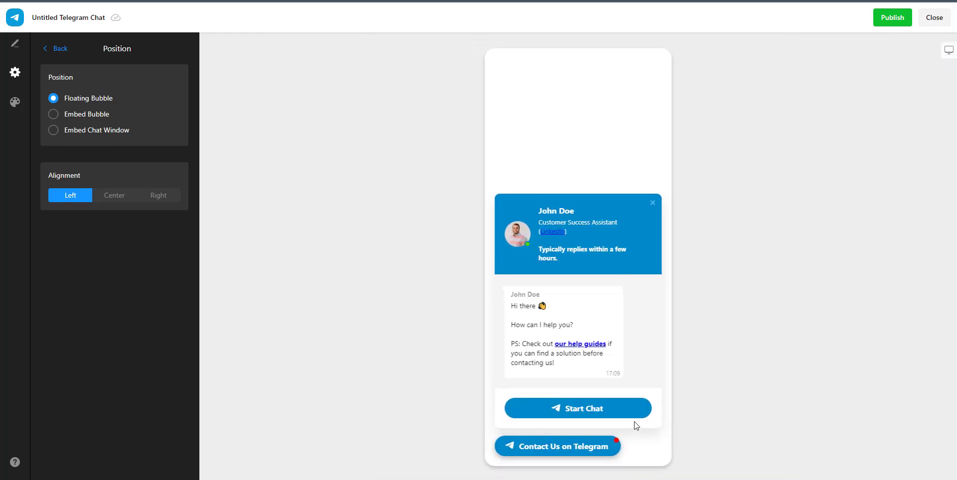
pyautogui.click(107, 196)
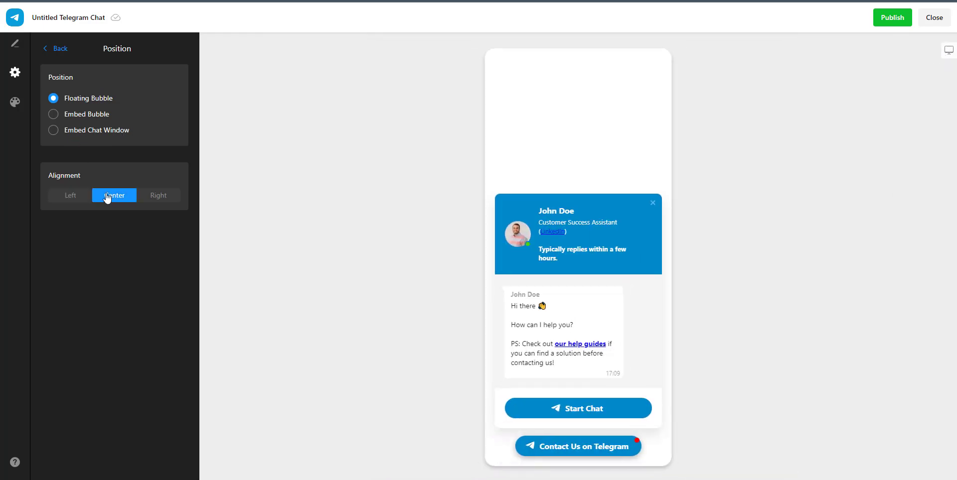
pyautogui.click(156, 197)
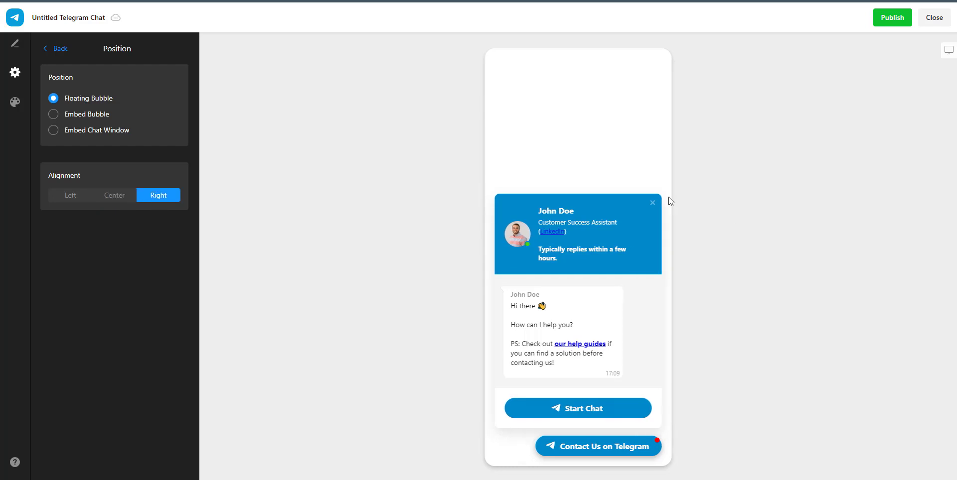
pyautogui.click(652, 203)
pyautogui.click(626, 449)
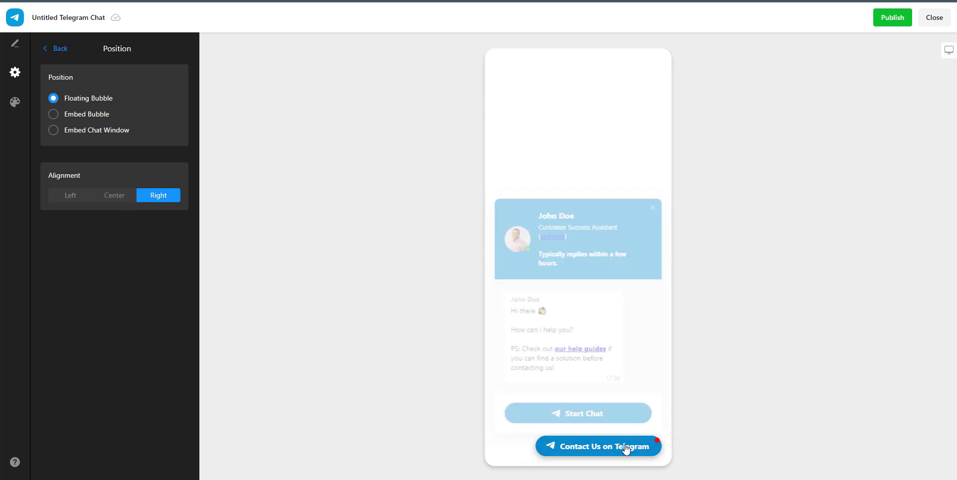
pyautogui.click(652, 207)
pyautogui.click(84, 197)
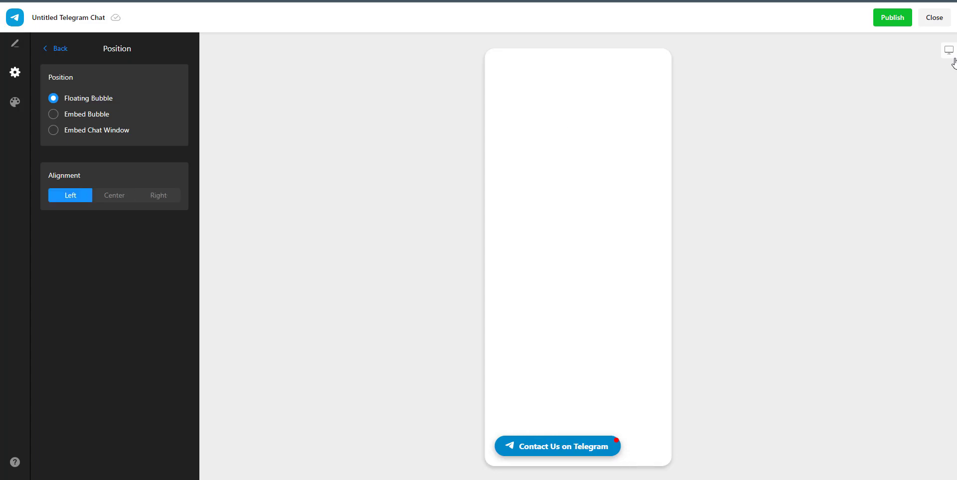
pyautogui.click(576, 448)
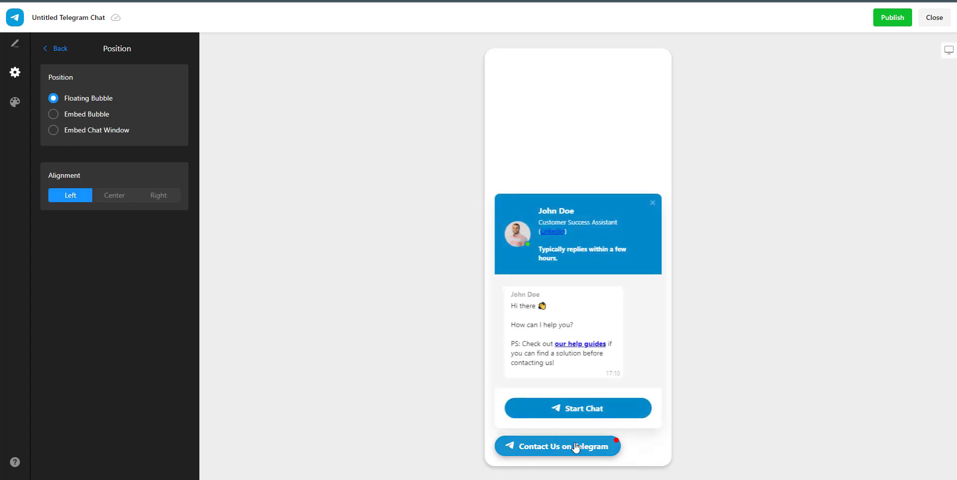
pyautogui.click(576, 448)
pyautogui.click(562, 448)
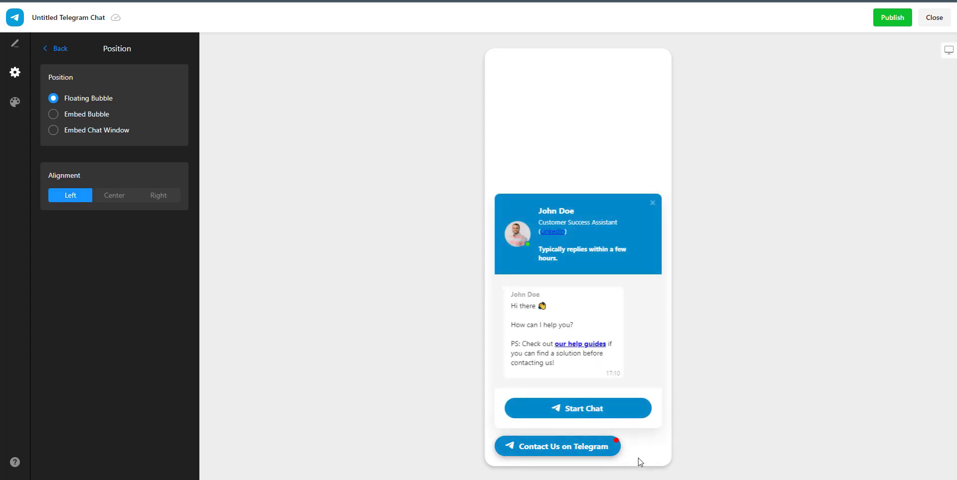
pyautogui.click(580, 450)
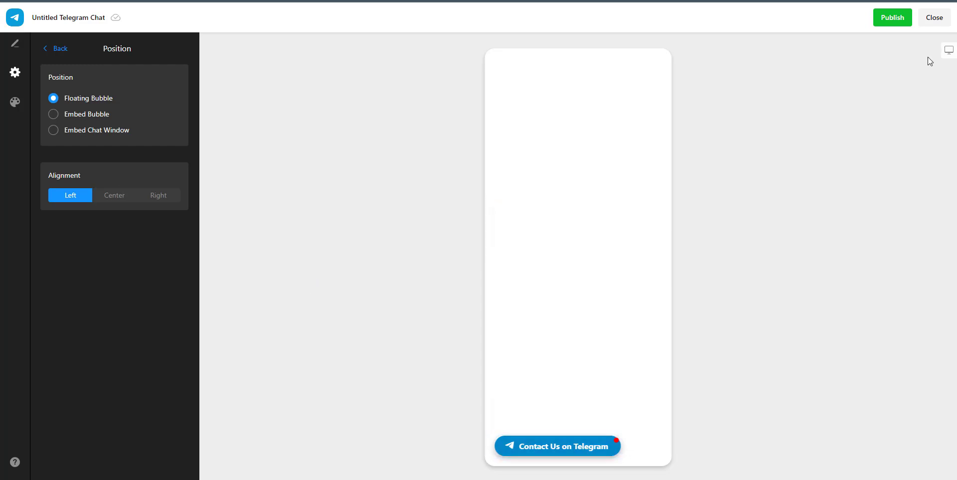
# Recheck the left-aligned bubble in the desktop preview and return to Settings.
pyautogui.click(948, 50)
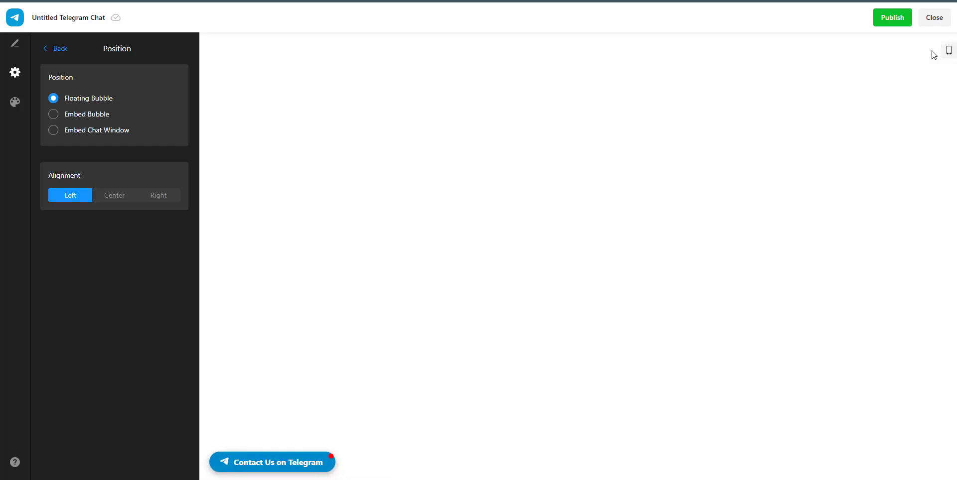
pyautogui.click(261, 462)
pyautogui.click(261, 463)
pyautogui.click(60, 48)
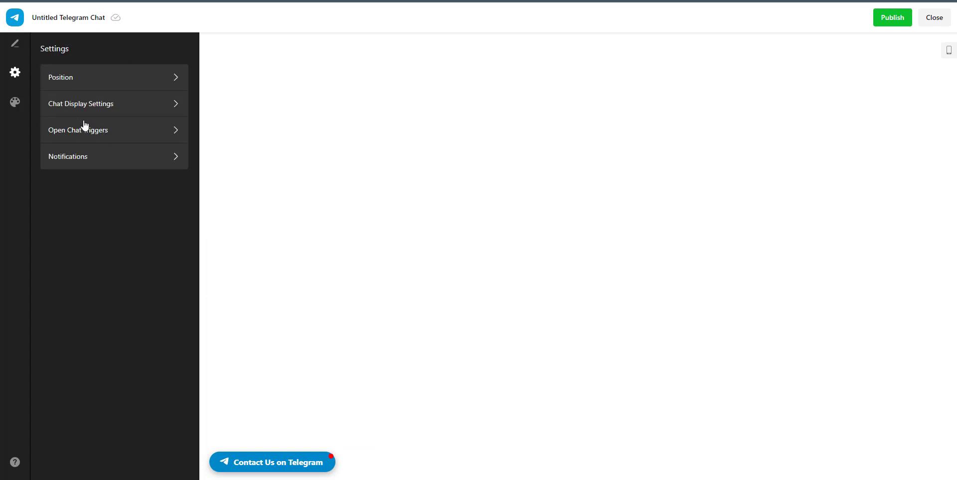
pyautogui.click(83, 110)
pyautogui.click(93, 76)
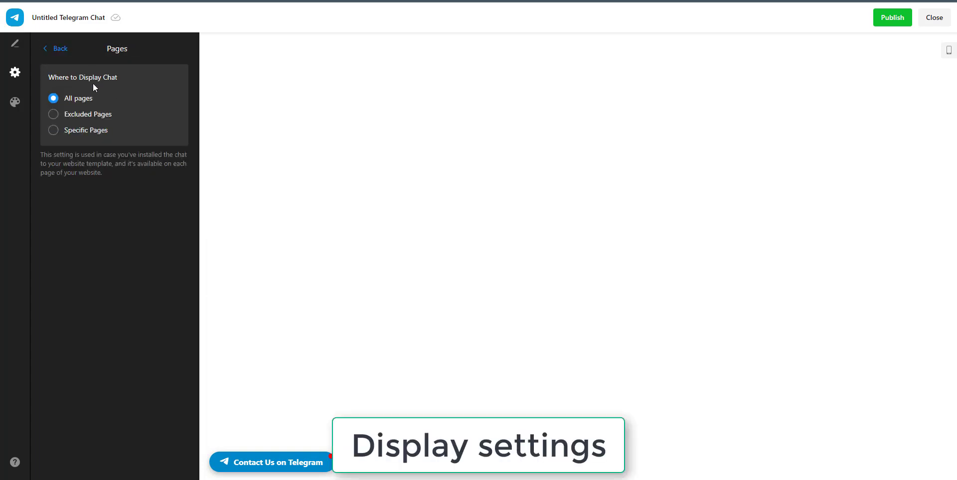
pyautogui.click(97, 114)
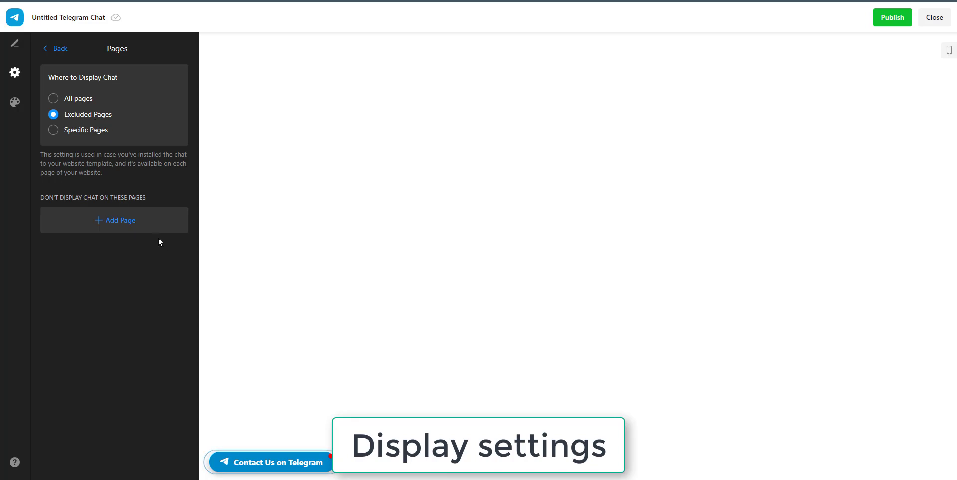
pyautogui.click(116, 223)
pyautogui.click(81, 73)
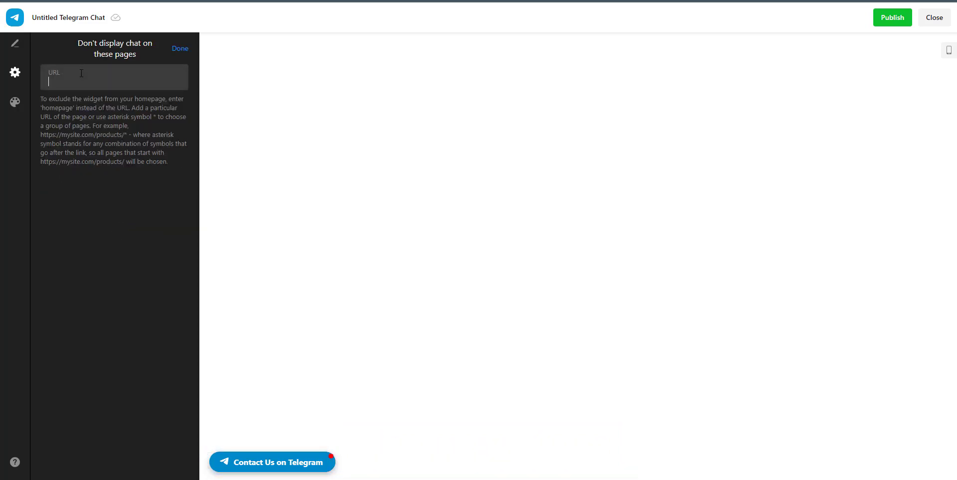
pyautogui.write('https://www.pitiya.com/privacy-p')
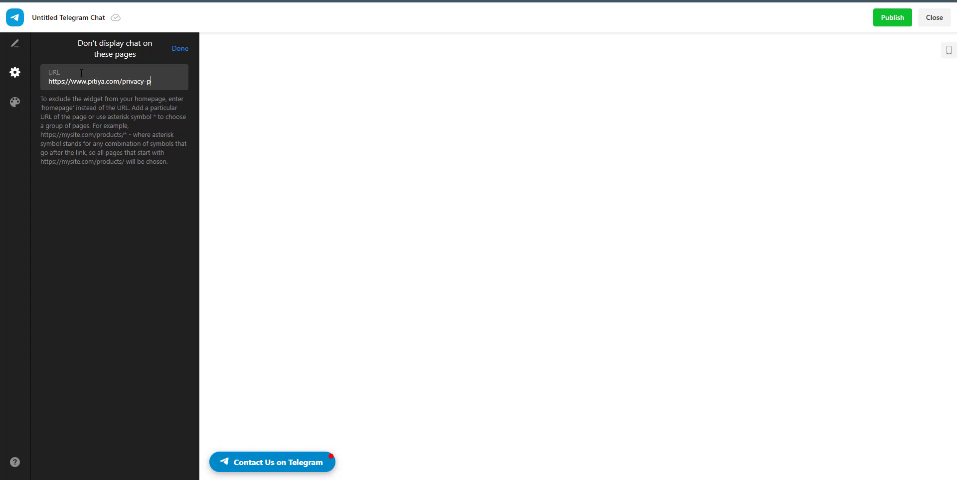
pyautogui.write('olicy')
pyautogui.click(180, 48)
pyautogui.click(174, 222)
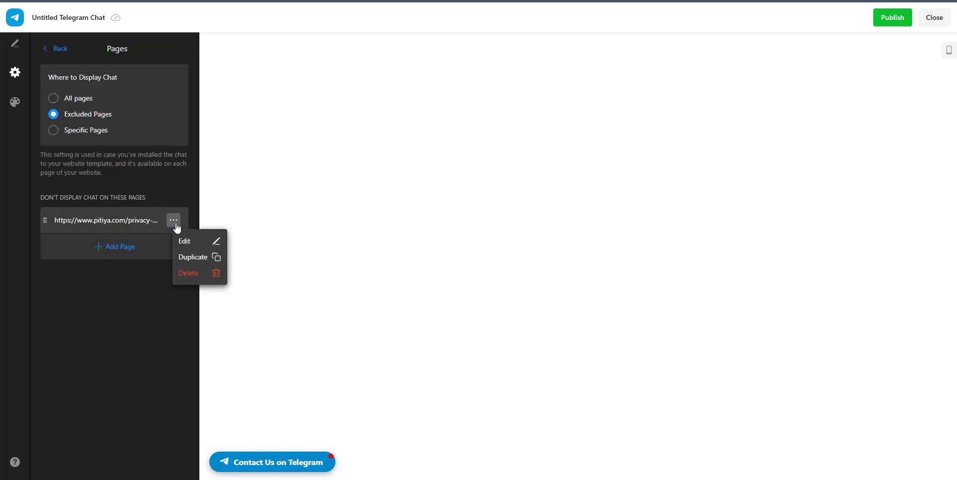
pyautogui.click(194, 257)
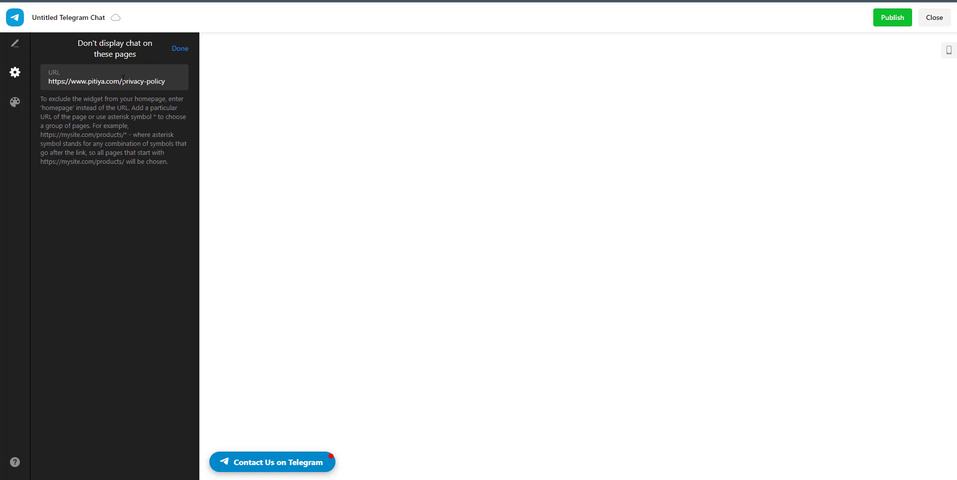
pyautogui.moveTo(122, 81); pyautogui.dragTo(273, 93)
pyautogui.write('terms')
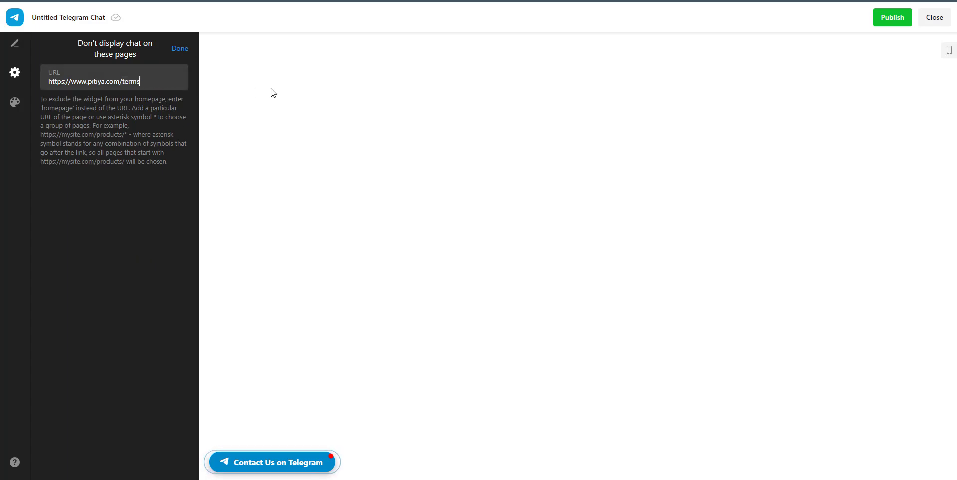
pyautogui.click(171, 49)
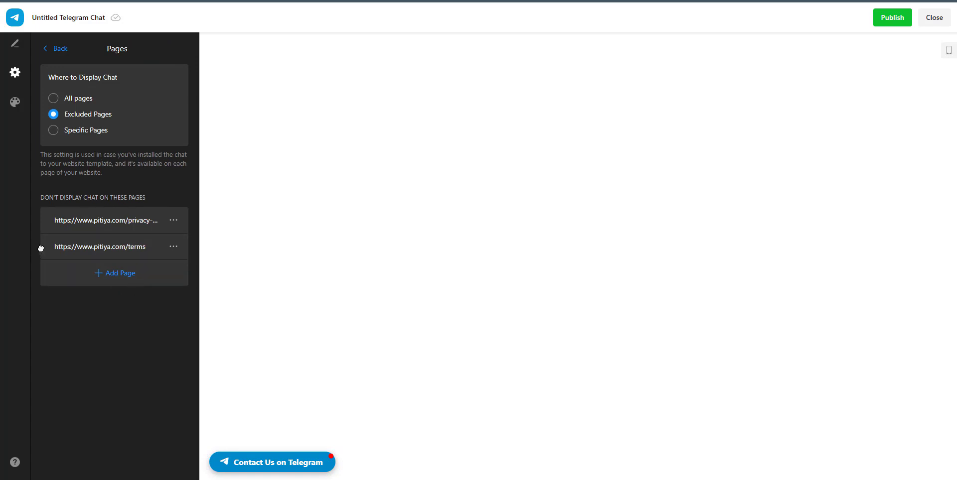
pyautogui.moveTo(43, 247); pyautogui.dragTo(57, 225)
# Turn off Desktop in the Devices settings so the chat shows only on mobile.
pyautogui.click(60, 50)
pyautogui.click(69, 111)
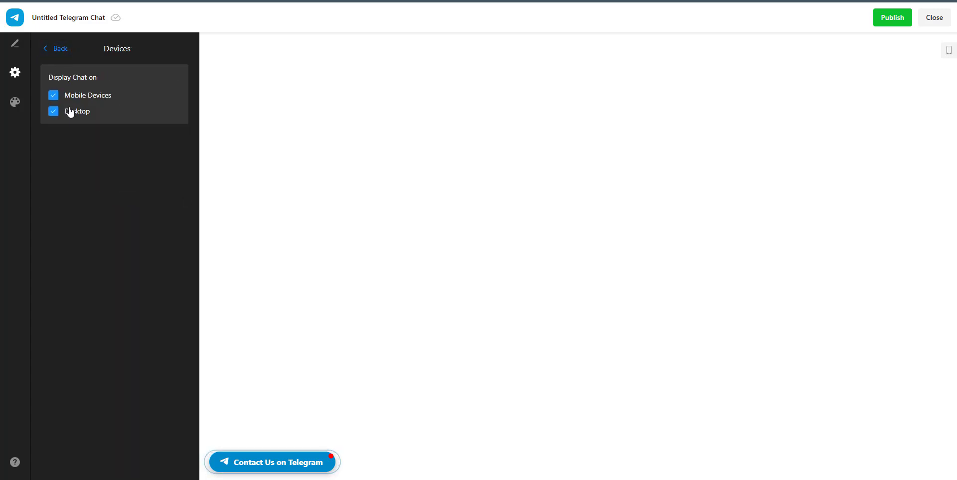
pyautogui.click(75, 112)
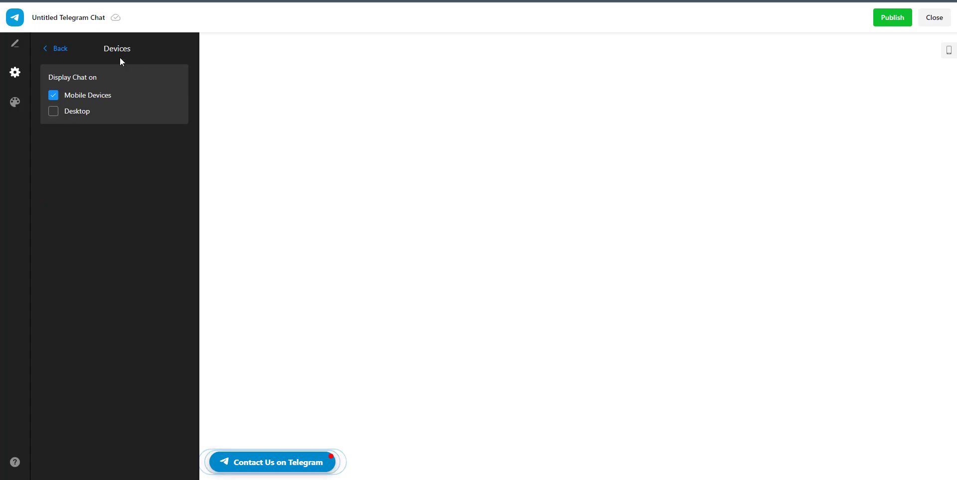
# Try the new and returning visitor options, then keep the chat shown to all visitors.
pyautogui.click(57, 55)
pyautogui.click(70, 135)
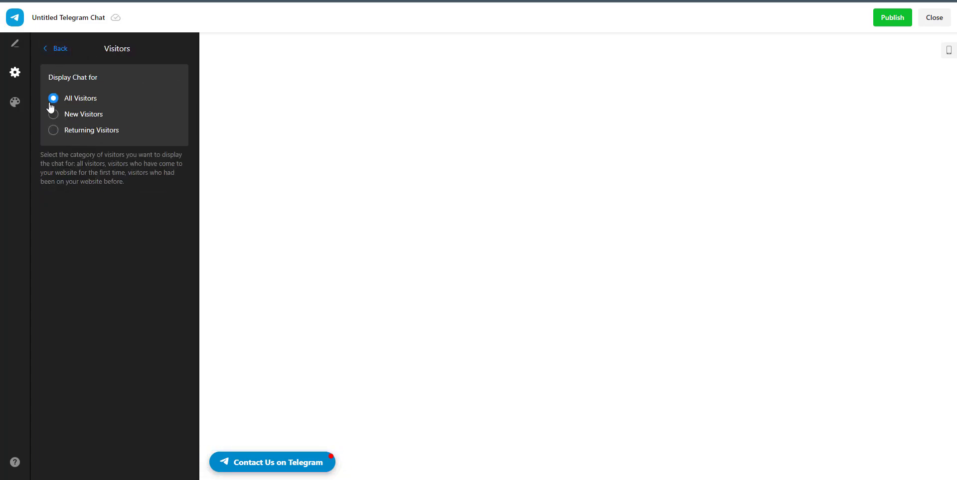
pyautogui.click(88, 116)
pyautogui.click(84, 130)
pyautogui.click(83, 99)
pyautogui.click(66, 56)
pyautogui.click(85, 134)
pyautogui.click(64, 55)
# Drop Saturday and Sunday, enable the time schedule, and set the GMT-5 Eastern time zone.
pyautogui.click(70, 153)
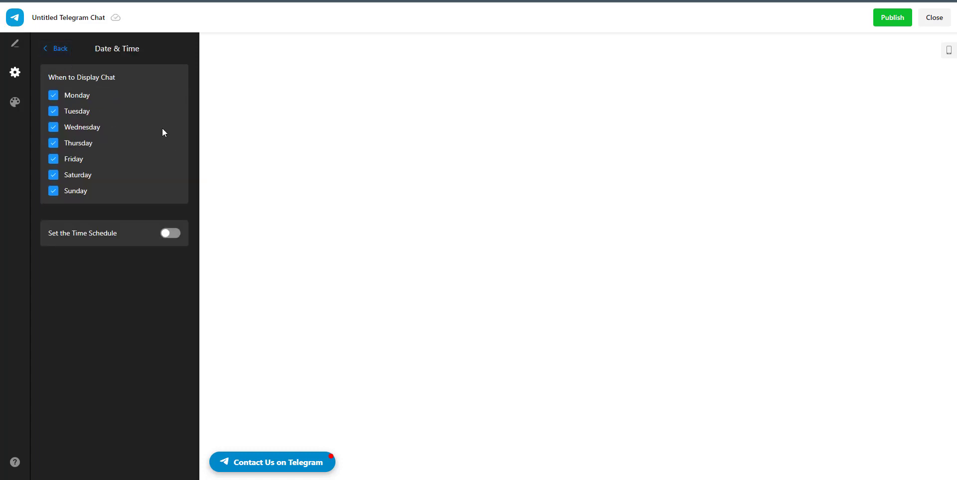
pyautogui.click(75, 192)
pyautogui.click(78, 177)
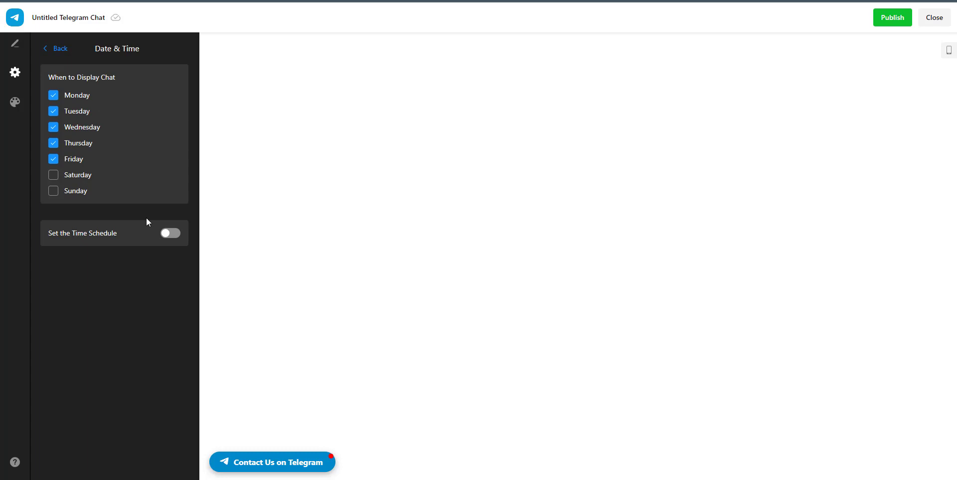
pyautogui.click(171, 234)
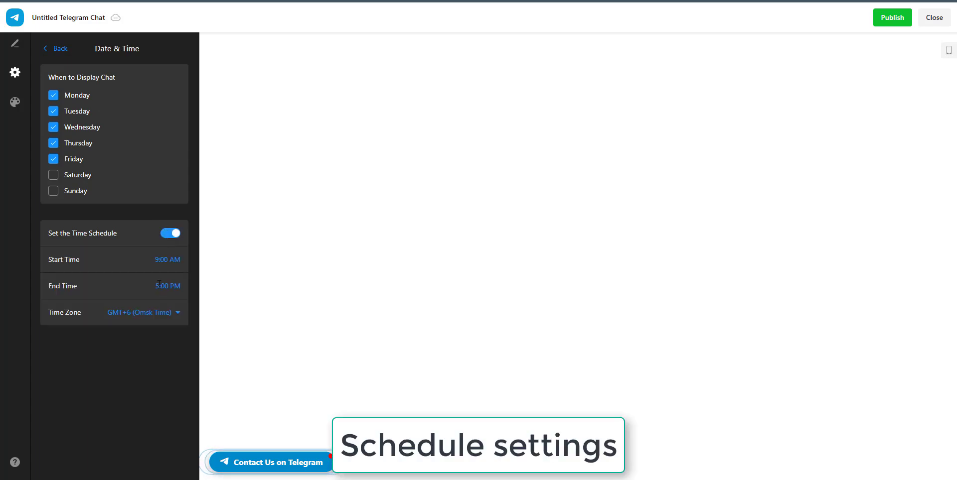
pyautogui.click(161, 312)
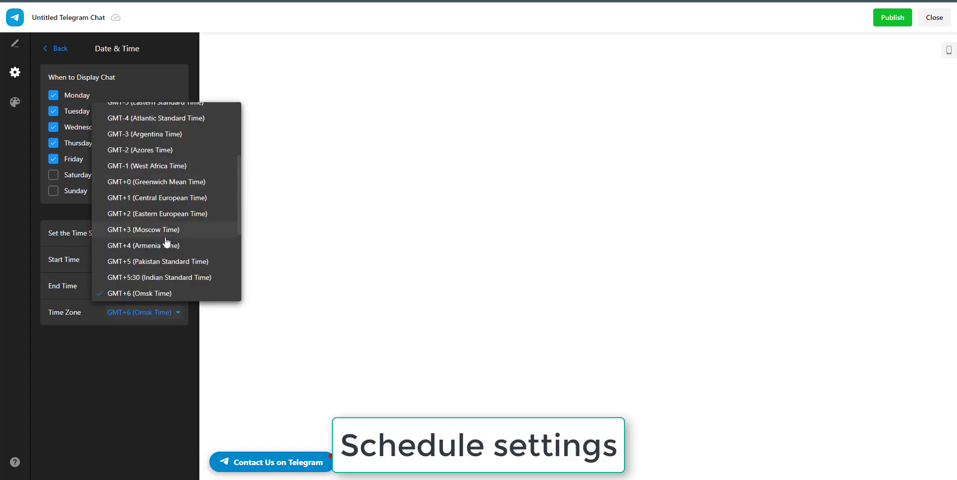
pyautogui.scroll(3, 167, 241)
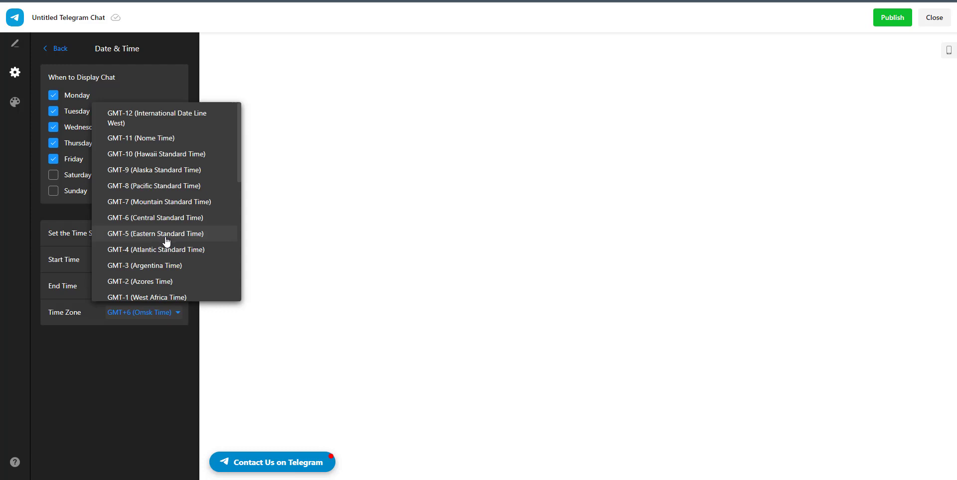
pyautogui.click(171, 237)
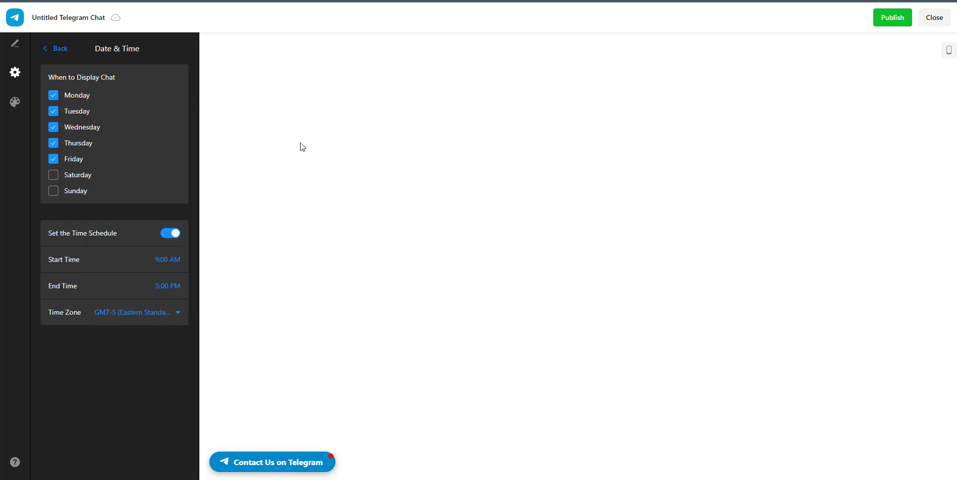
pyautogui.click(176, 285)
pyautogui.scroll(-1, 170, 253)
pyautogui.click(67, 52)
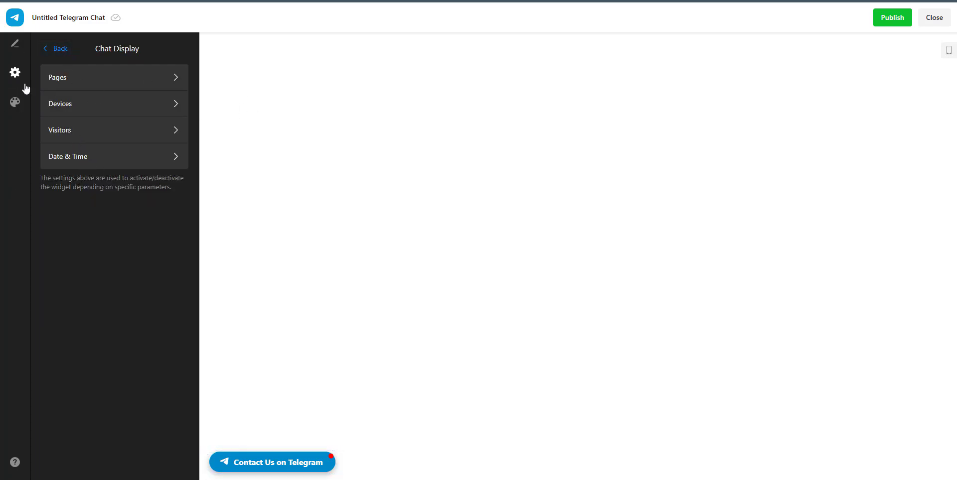
# Open the chat preview in Appearance and try Arial, then Comfortaa, as the widget font.
pyautogui.click(16, 102)
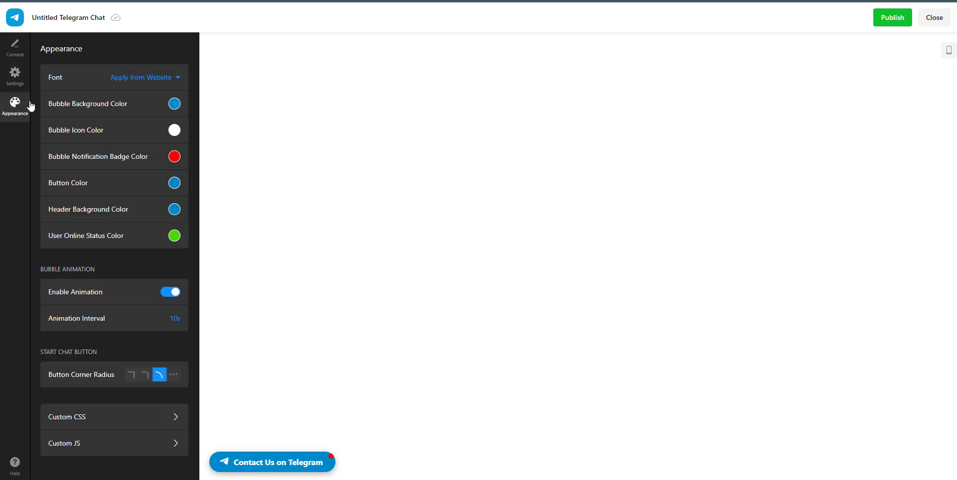
pyautogui.click(178, 77)
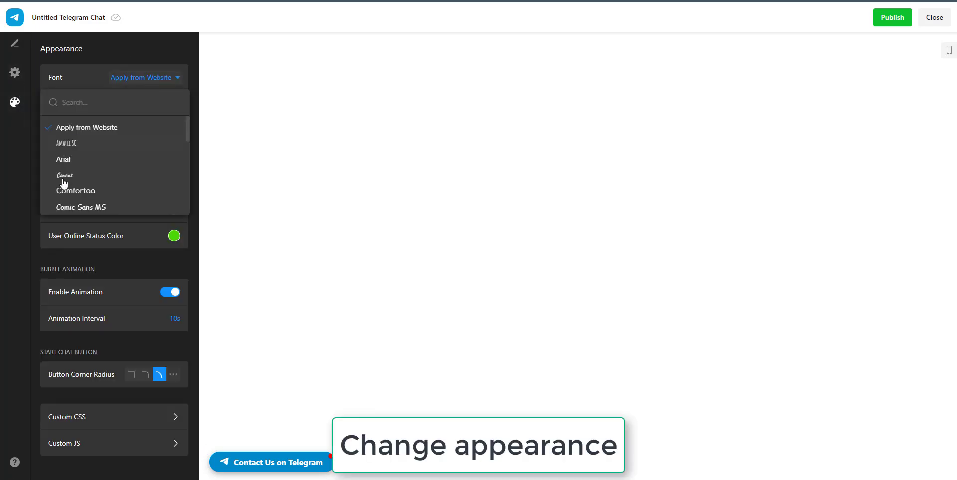
pyautogui.click(249, 462)
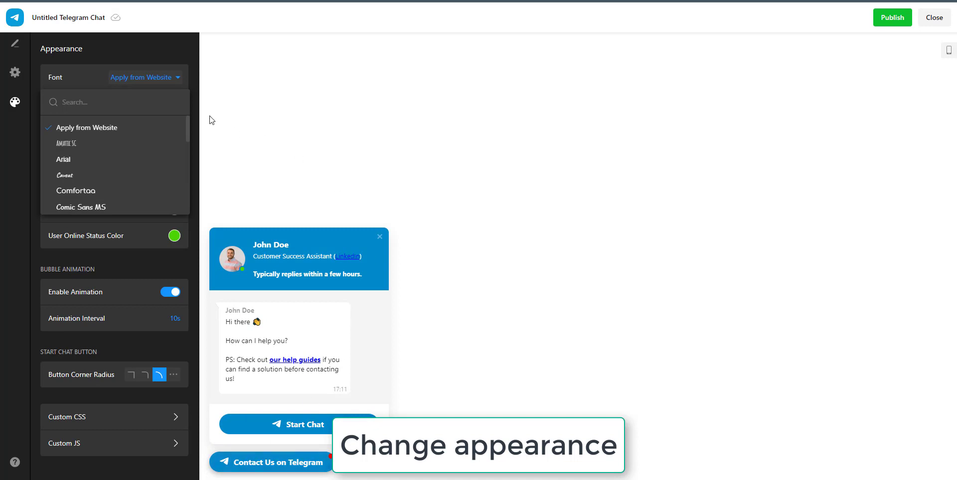
pyautogui.click(80, 159)
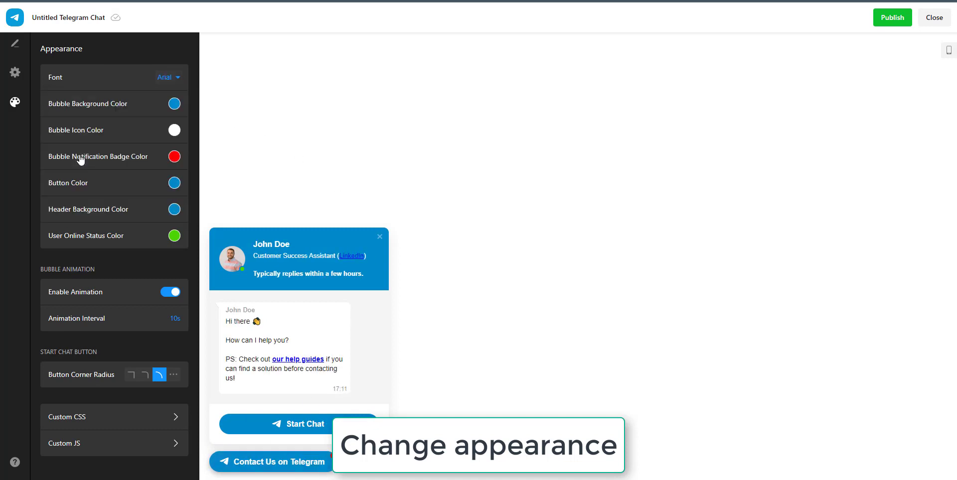
pyautogui.click(168, 80)
pyautogui.click(168, 80)
pyautogui.click(177, 78)
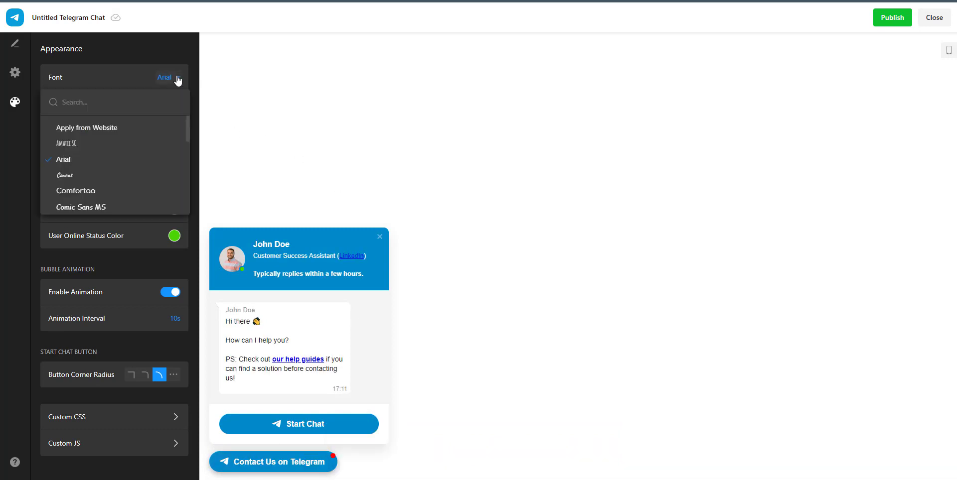
pyautogui.click(104, 194)
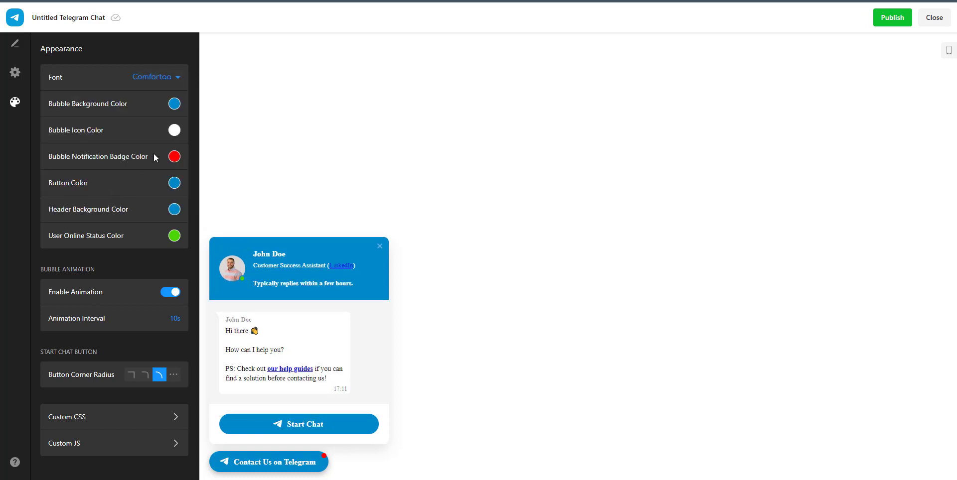
# Try Roboto and Montserrat as the font, then set it back to Apply from Website.
pyautogui.click(171, 77)
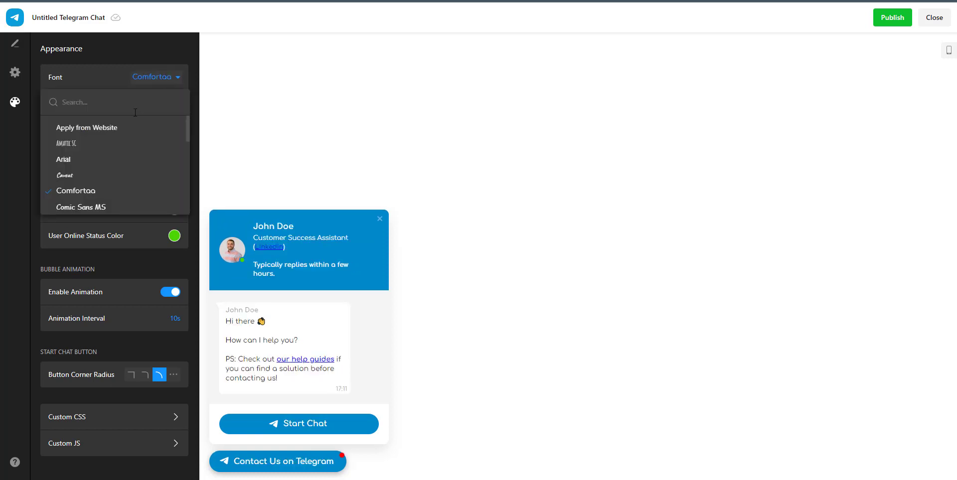
pyautogui.write('robo')
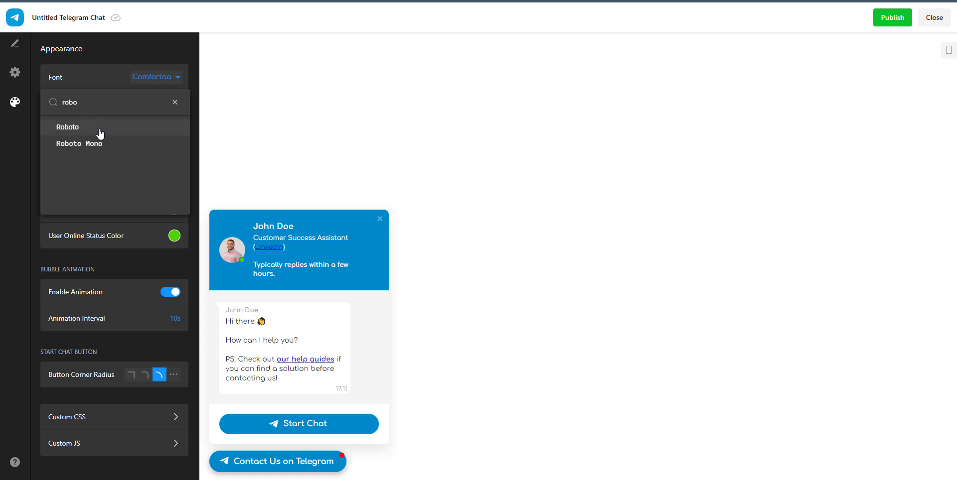
pyautogui.click(100, 132)
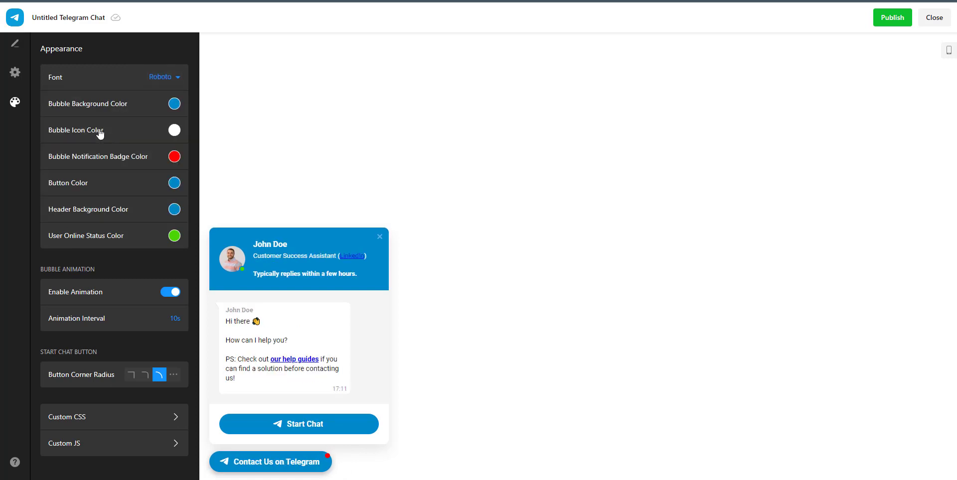
pyautogui.click(161, 79)
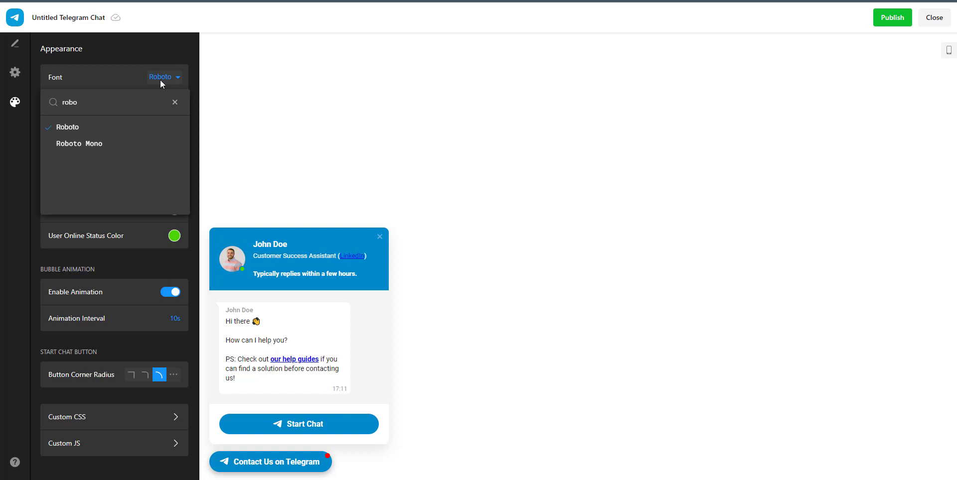
pyautogui.doubleClick(107, 97)
pyautogui.press('BackSpace')
pyautogui.write('mon')
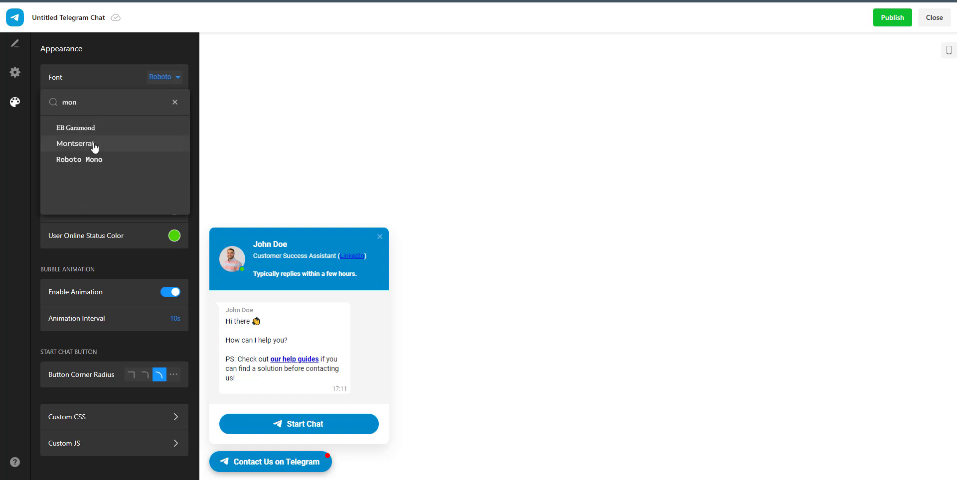
pyautogui.click(95, 144)
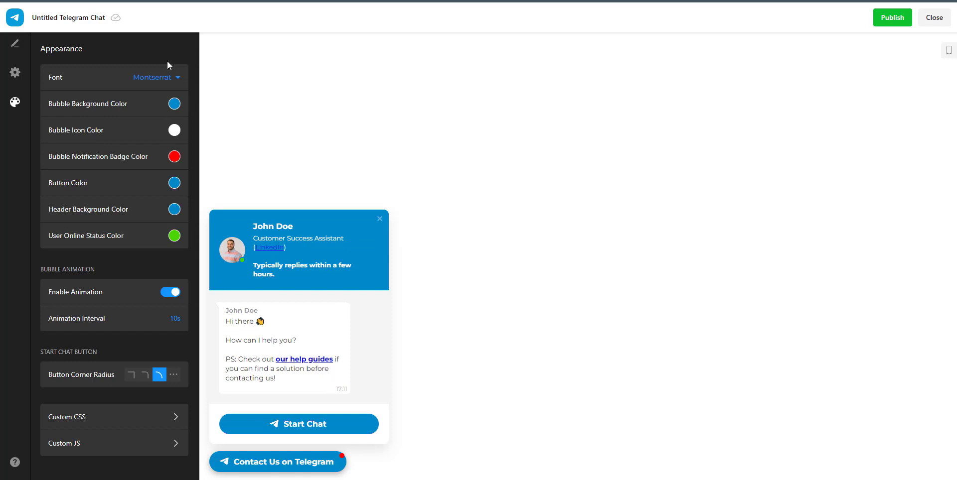
pyautogui.click(148, 82)
pyautogui.click(175, 102)
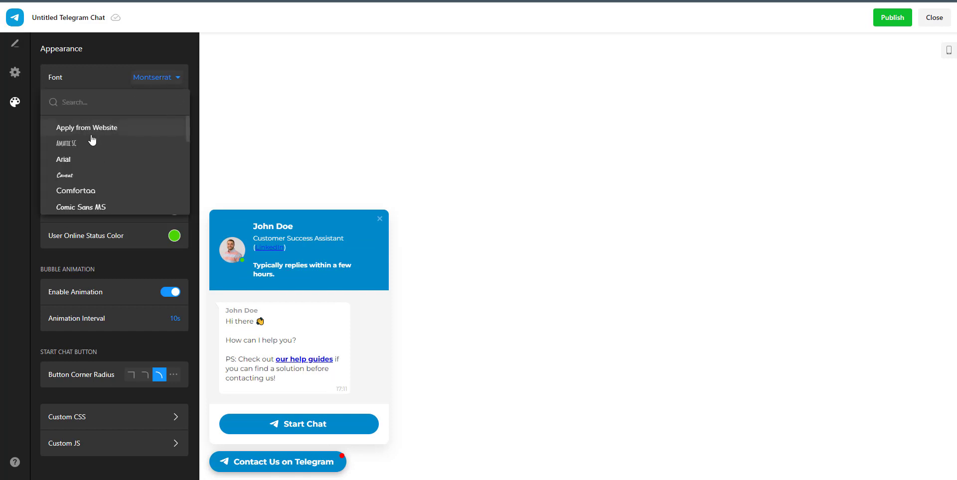
pyautogui.click(92, 128)
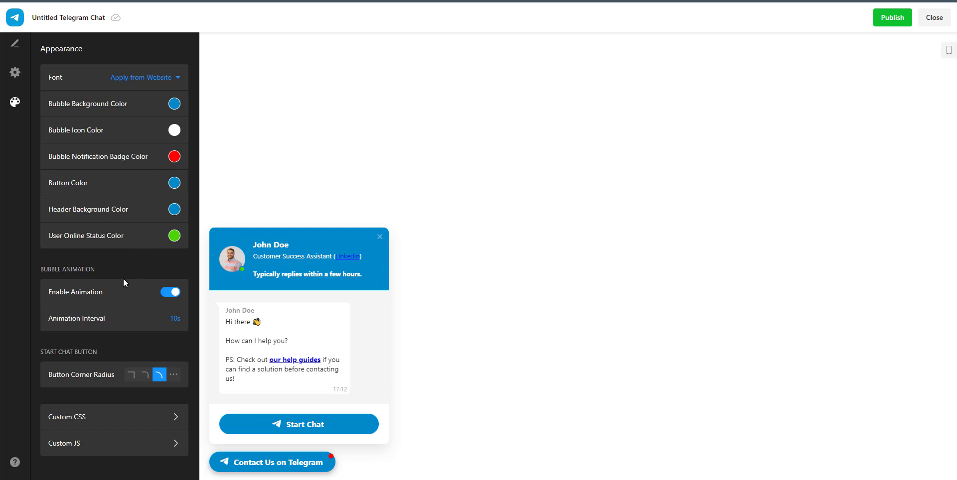
pyautogui.doubleClick(172, 319)
pyautogui.click(145, 376)
pyautogui.click(131, 375)
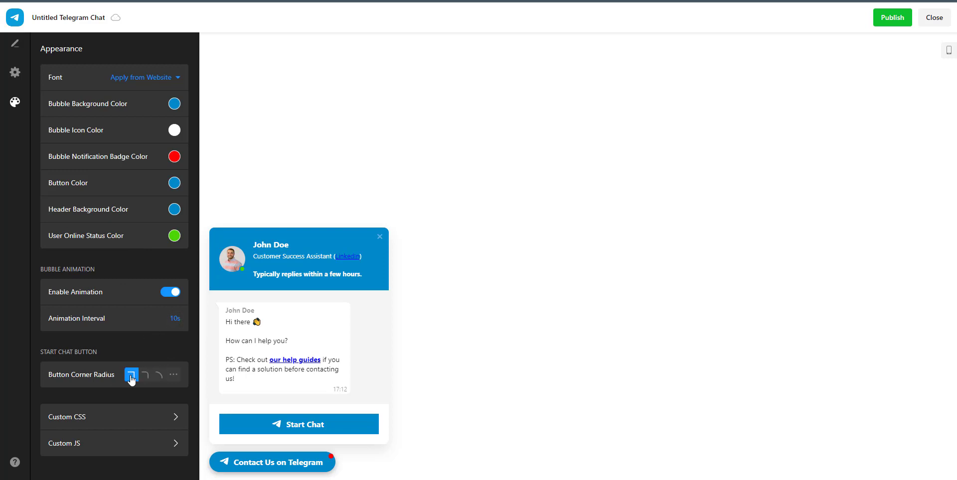
pyautogui.click(159, 377)
pyautogui.click(174, 375)
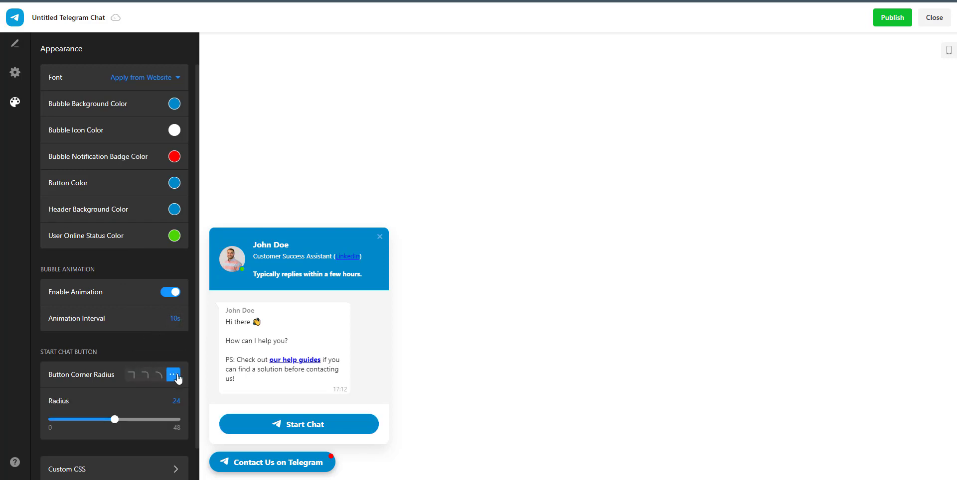
pyautogui.moveTo(115, 419); pyautogui.dragTo(152, 419)
pyautogui.click(160, 375)
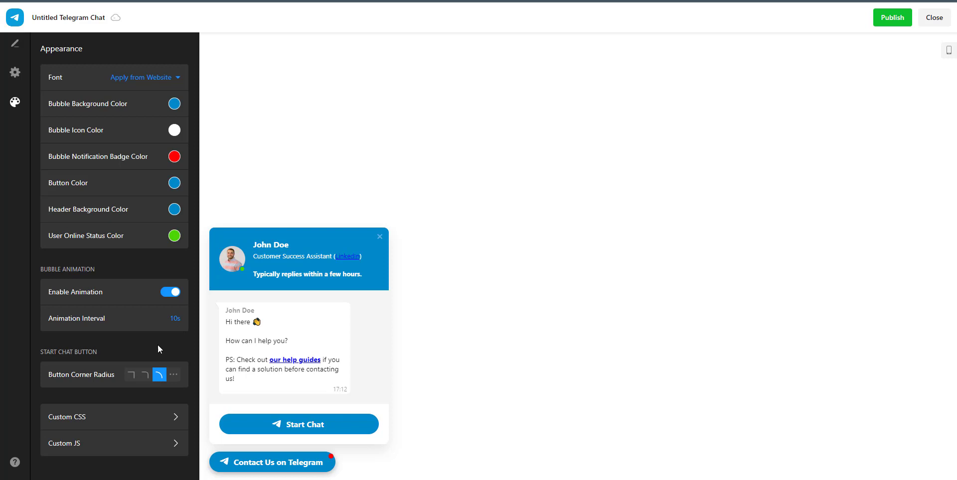
pyautogui.click(142, 419)
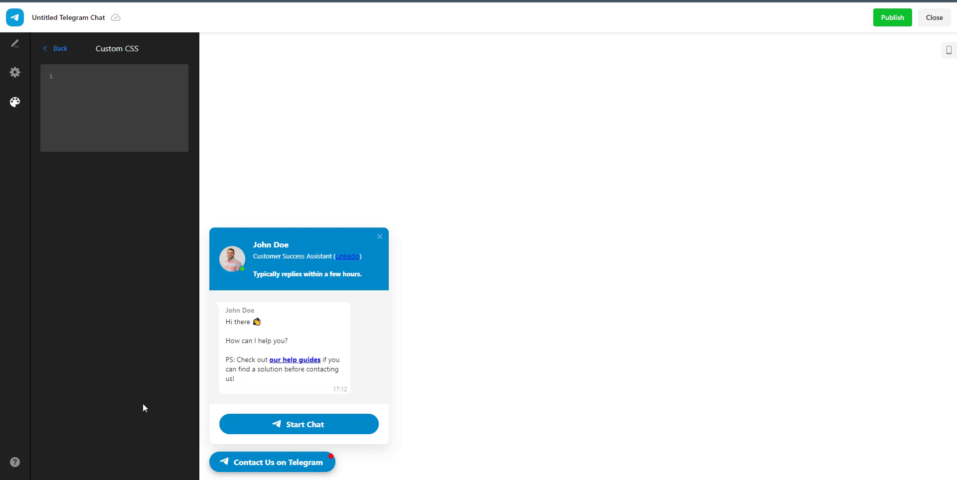
pyautogui.click(53, 48)
pyautogui.click(82, 445)
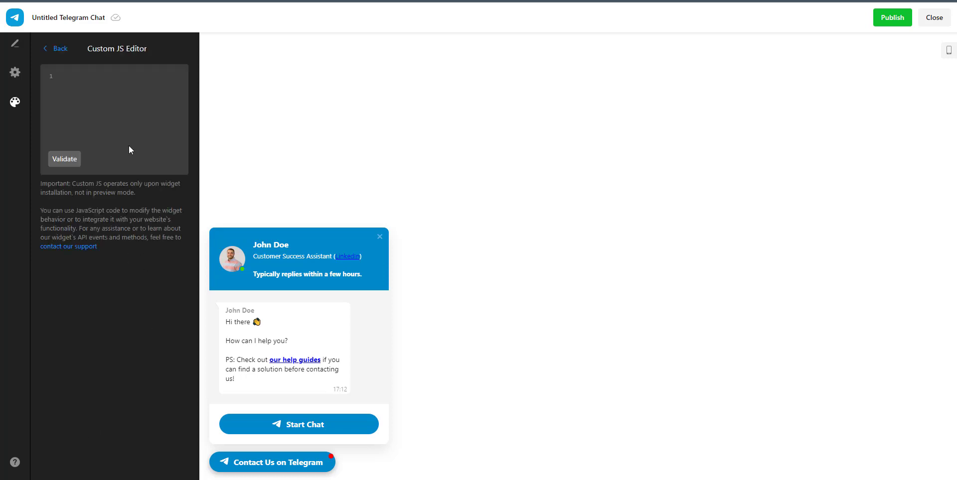
pyautogui.click(67, 50)
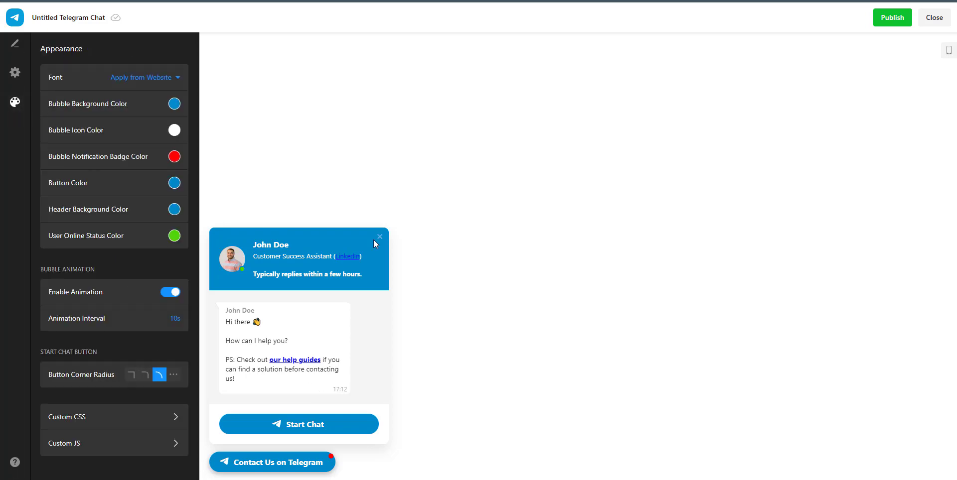
# Switch the preview to mobile and try dark grey, white and black header backgrounds.
pyautogui.click(950, 54)
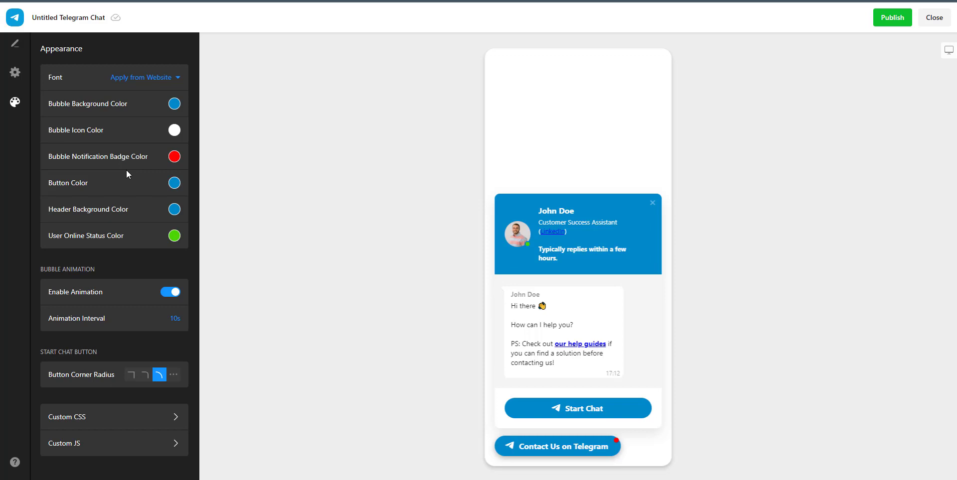
pyautogui.click(174, 210)
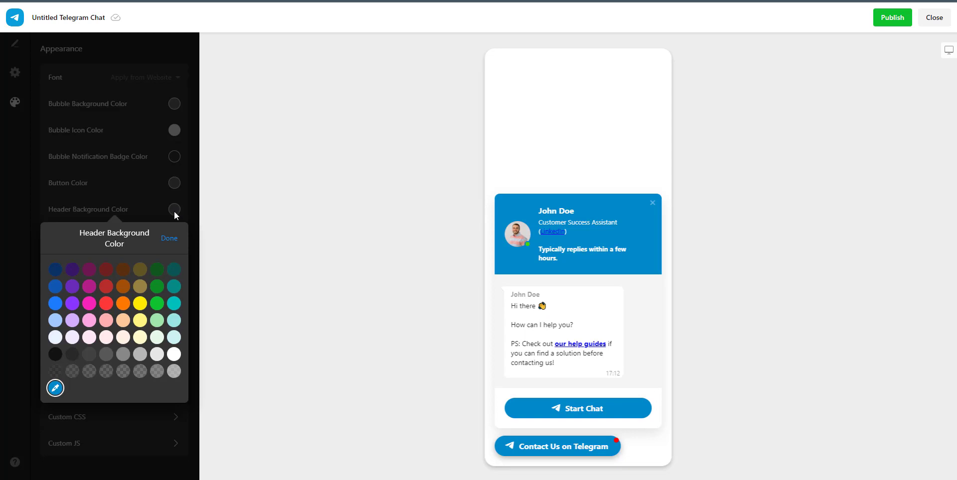
pyautogui.click(106, 354)
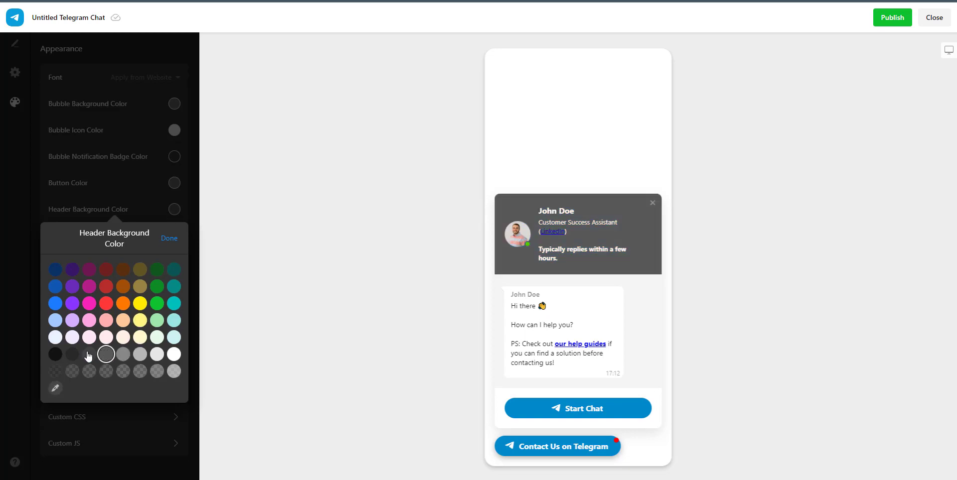
pyautogui.click(171, 360)
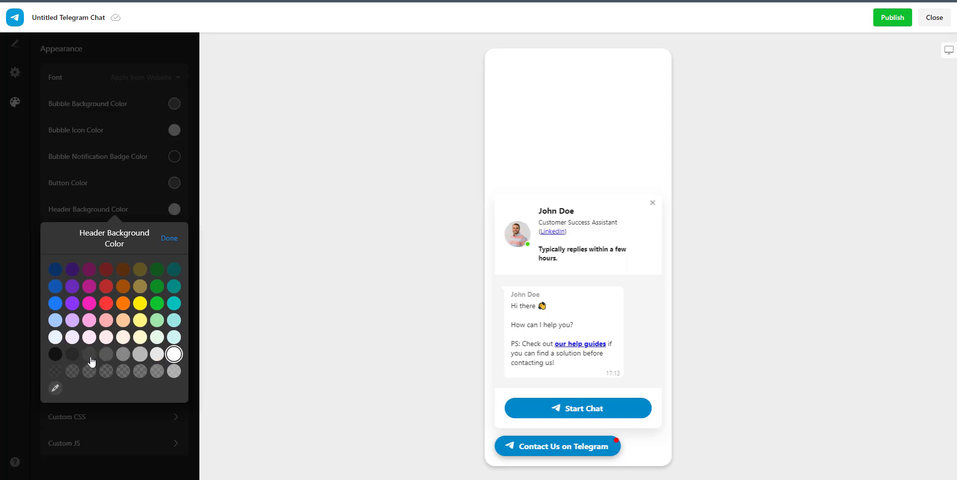
pyautogui.click(55, 355)
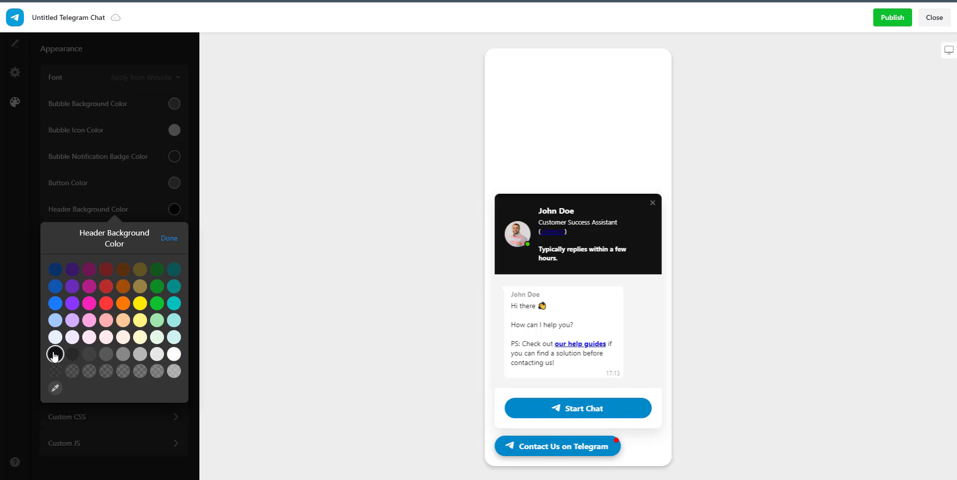
pyautogui.click(168, 357)
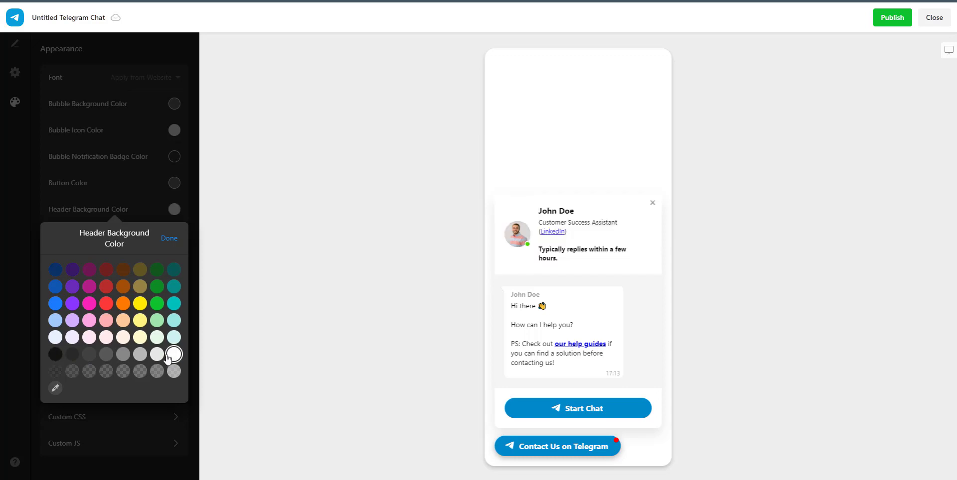
# Set the chat header background to light blue after trying navy and brighter blues.
pyautogui.click(55, 302)
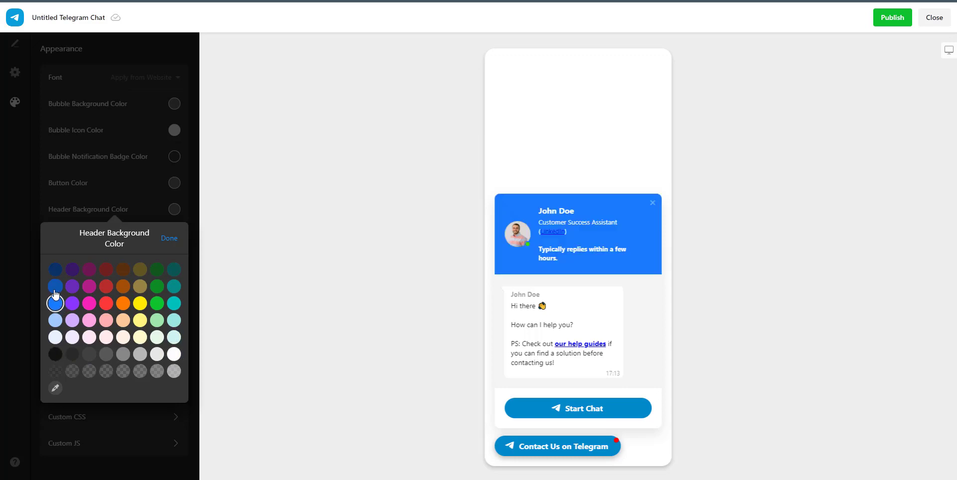
pyautogui.click(55, 271)
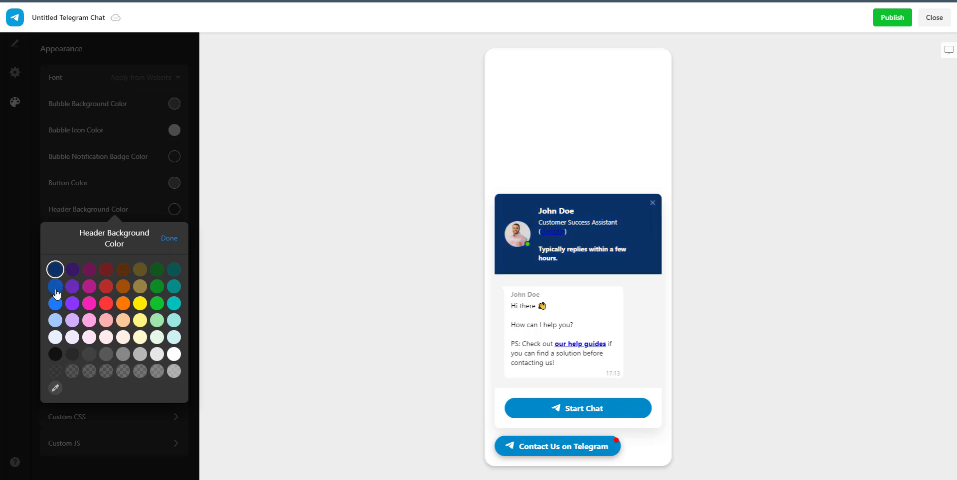
pyautogui.click(55, 288)
pyautogui.click(55, 303)
pyautogui.click(56, 320)
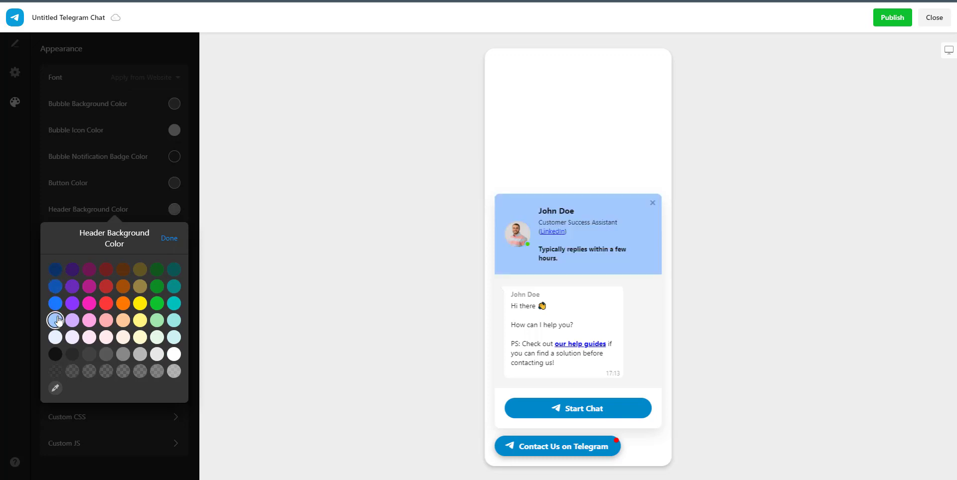
pyautogui.click(173, 240)
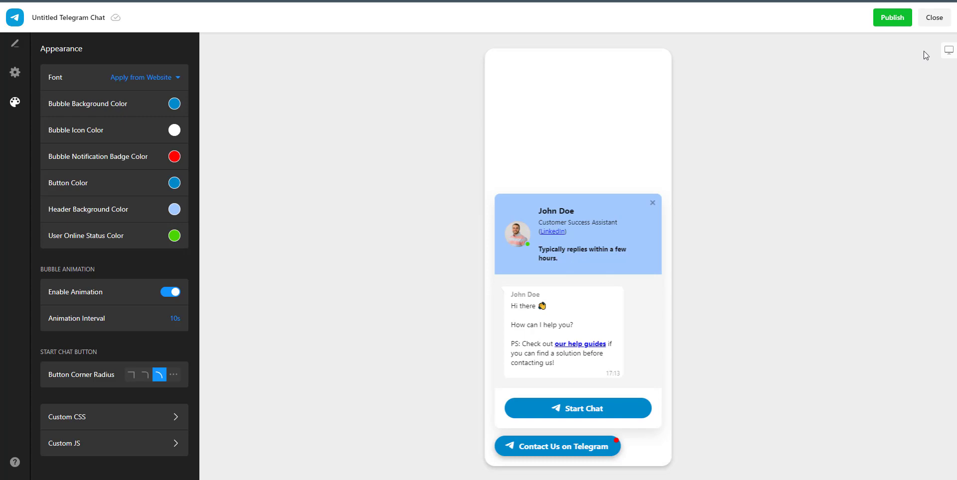
# Return the preview to desktop view and close and reopen the Contact Us chat popup.
pyautogui.click(948, 53)
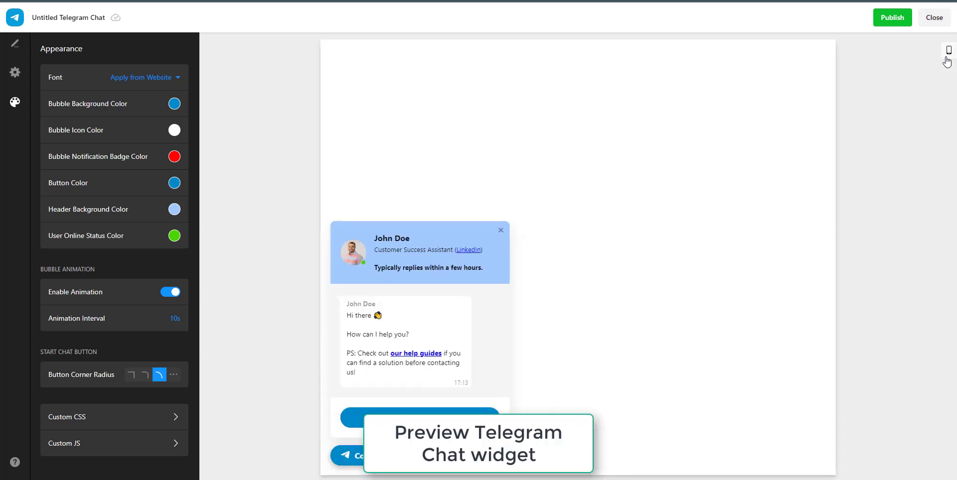
pyautogui.click(265, 464)
pyautogui.click(266, 464)
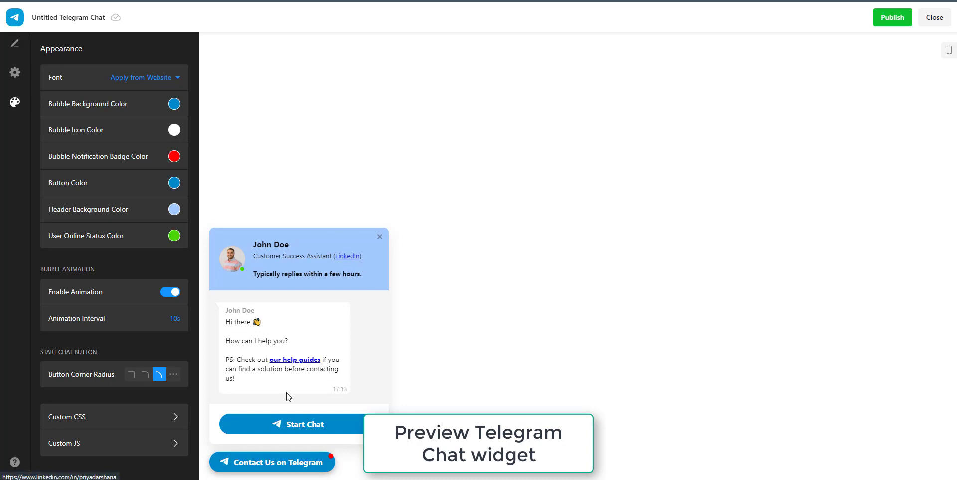
pyautogui.click(284, 466)
pyautogui.click(284, 469)
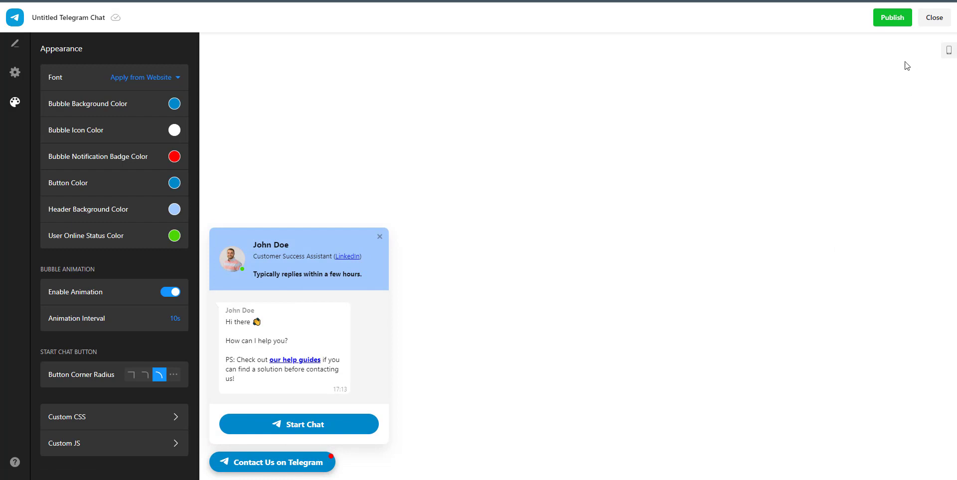
# Replace 'Untitled' with 'Pitiya' to rename the widget 'Pitiya Telegram Chat'.
pyautogui.click(76, 26)
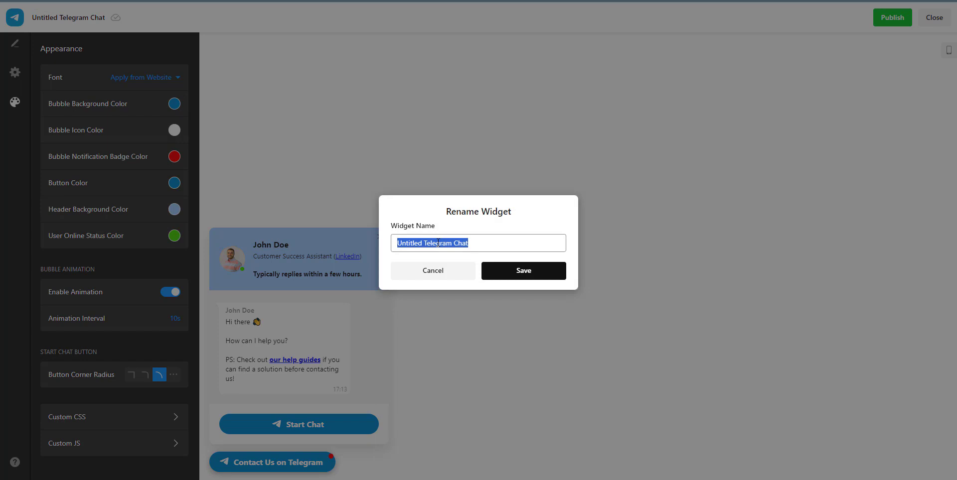
pyautogui.doubleClick(404, 243)
pyautogui.write('Pitiya')
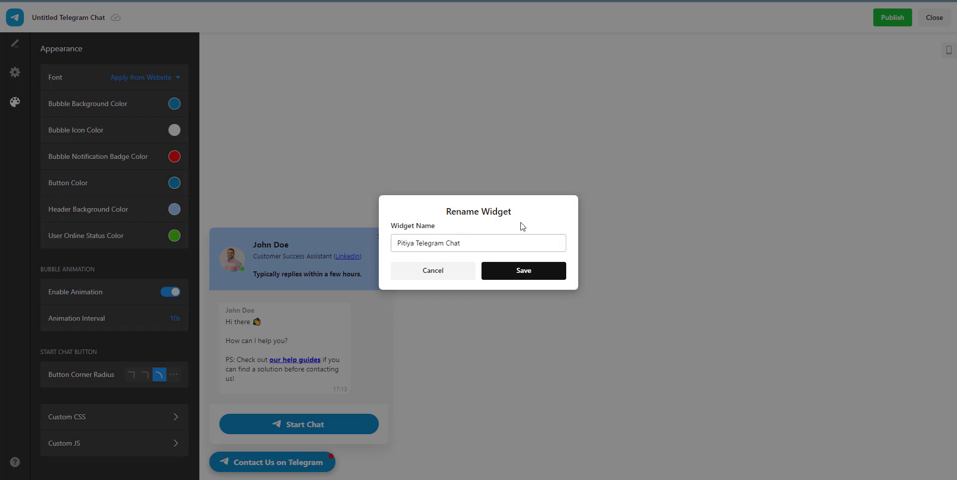
pyautogui.click(523, 278)
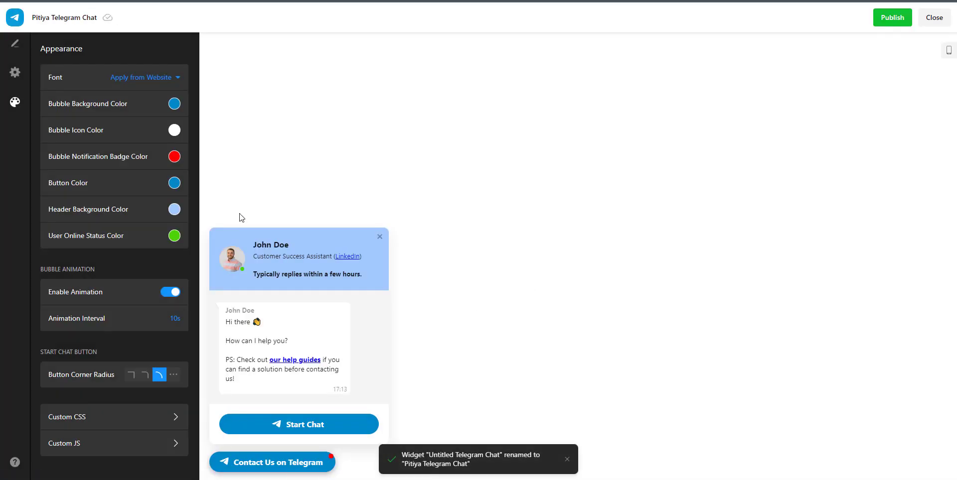
pyautogui.click(15, 43)
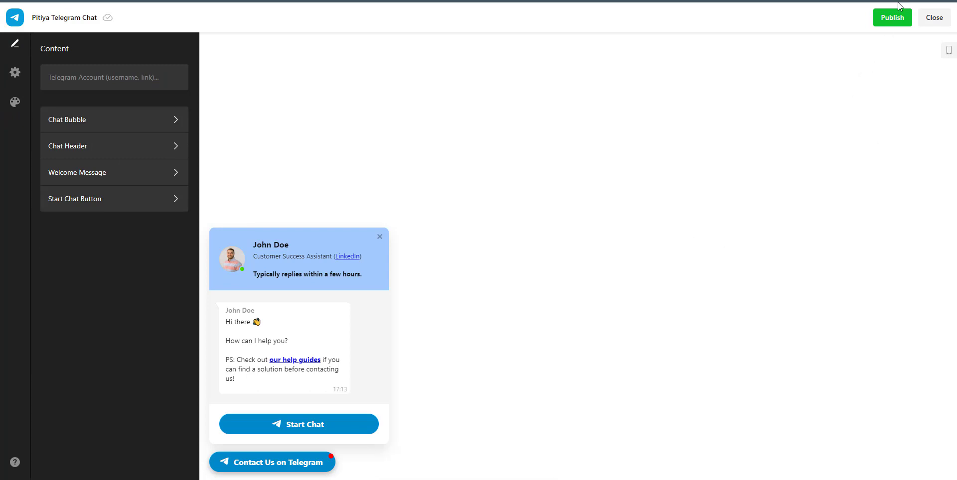
# Publish the Pitiya Telegram Chat changes and close the editor.
pyautogui.click(893, 19)
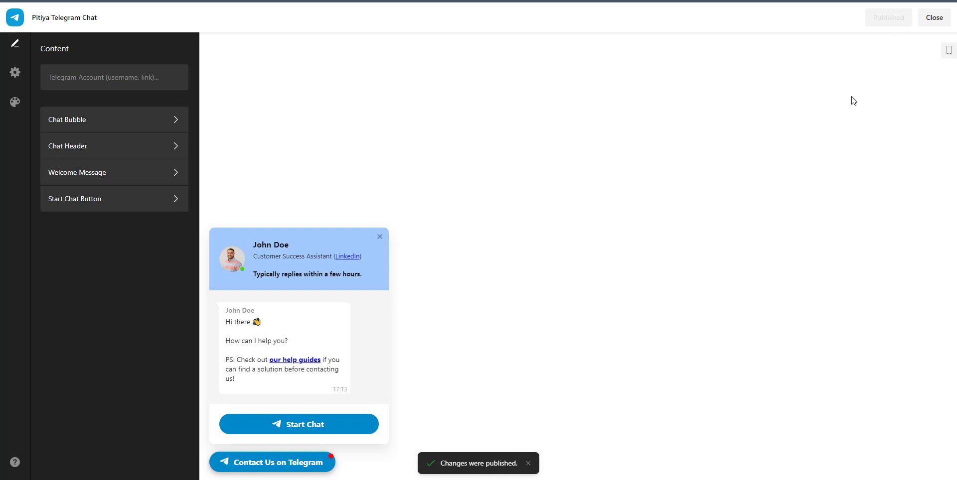
pyautogui.click(936, 20)
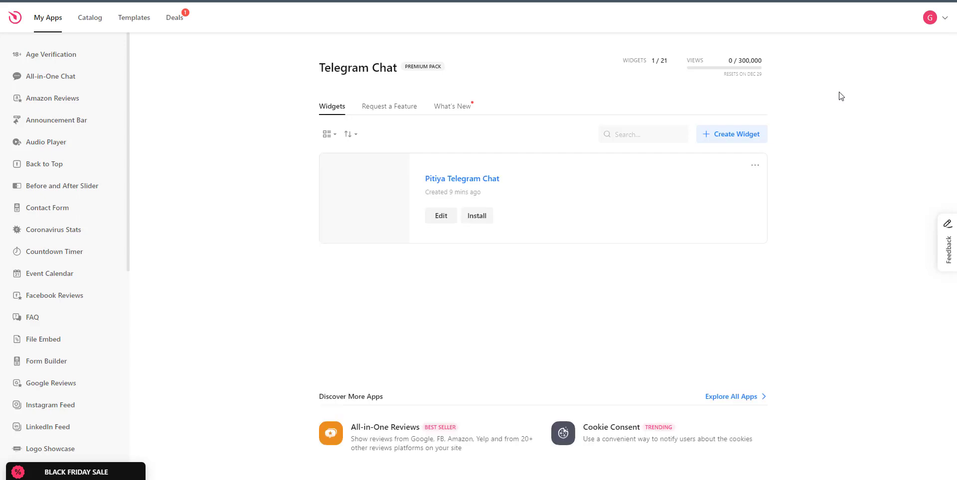
# Copy the Pitiya Telegram Chat embed code from its card's Embed Code dialog.
pyautogui.click(754, 165)
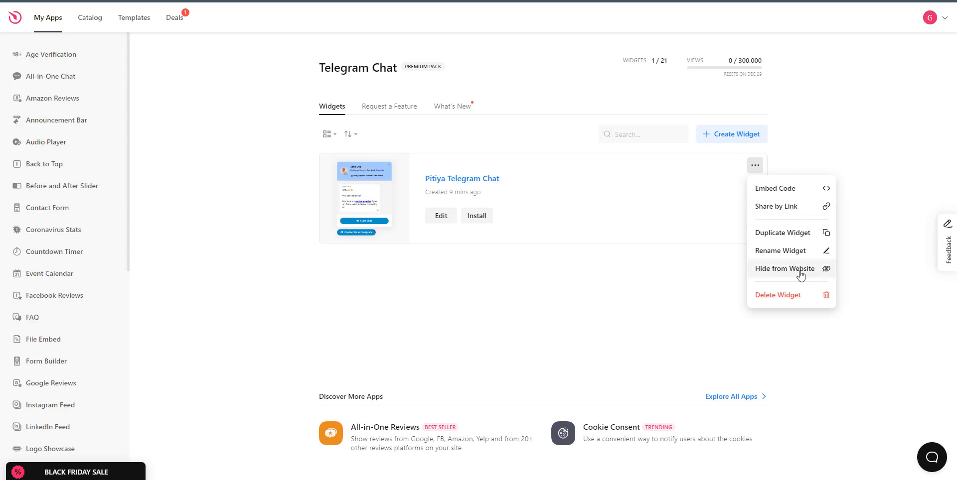
pyautogui.click(479, 216)
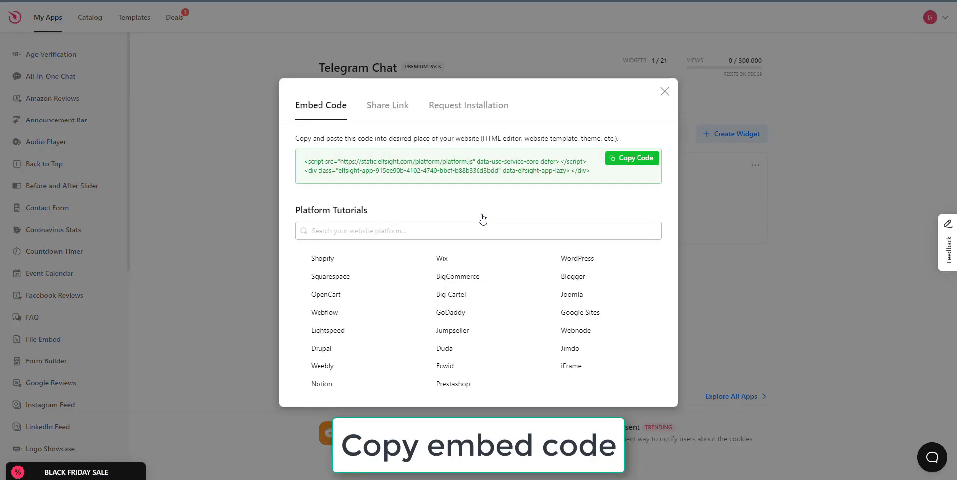
pyautogui.click(638, 157)
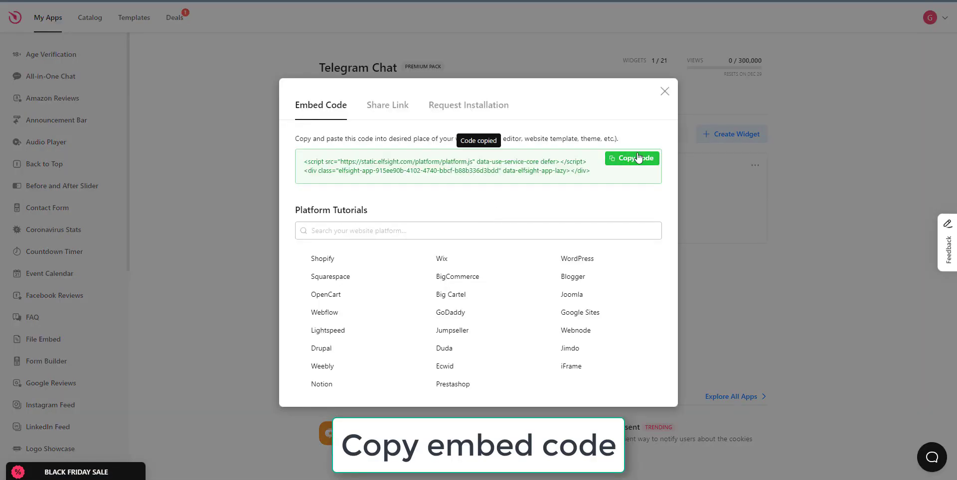